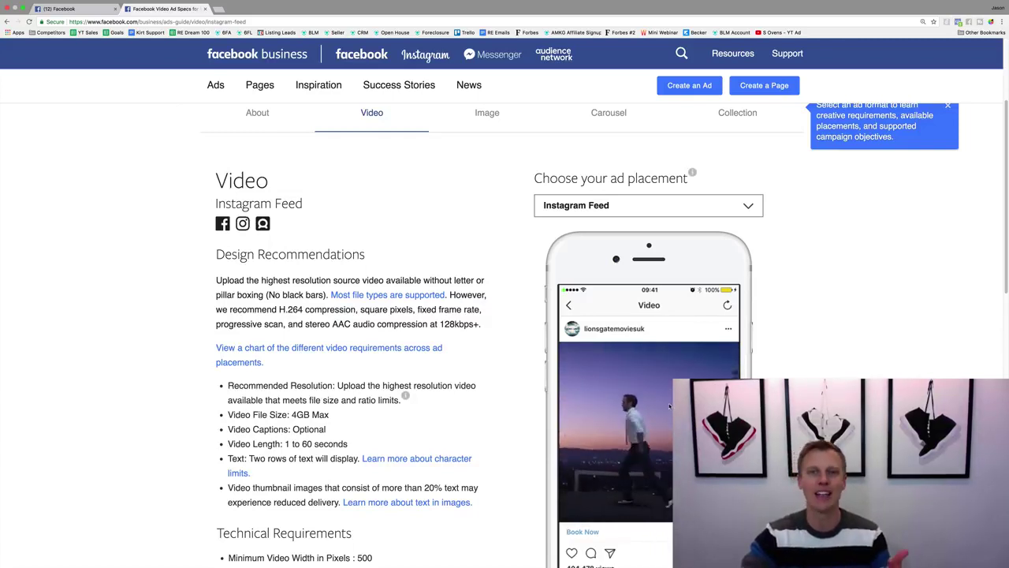
- Check the video ad placement options, keep Instagram Feed, and examine its video length and technical requirements
click(678, 205)
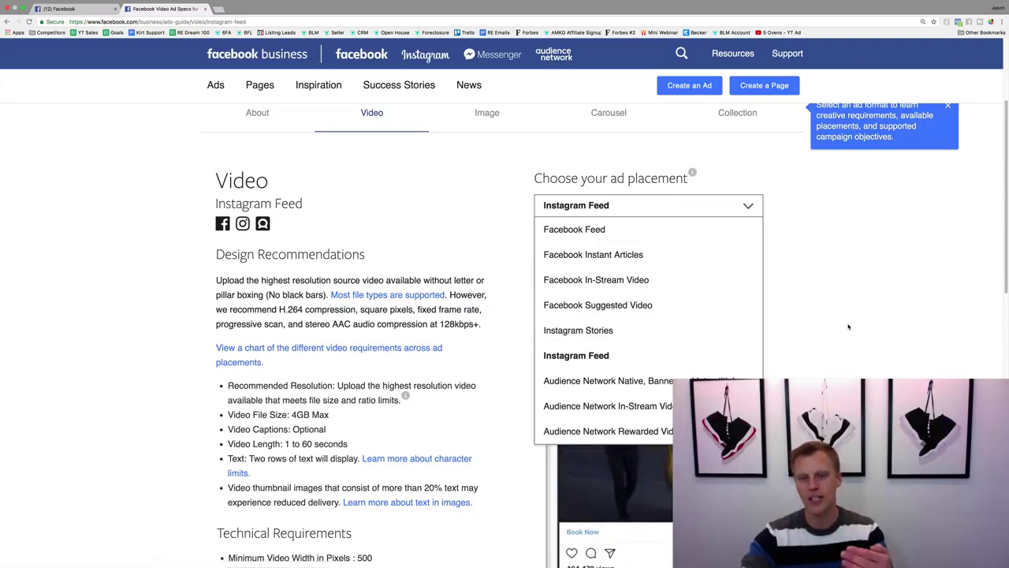
click(599, 355)
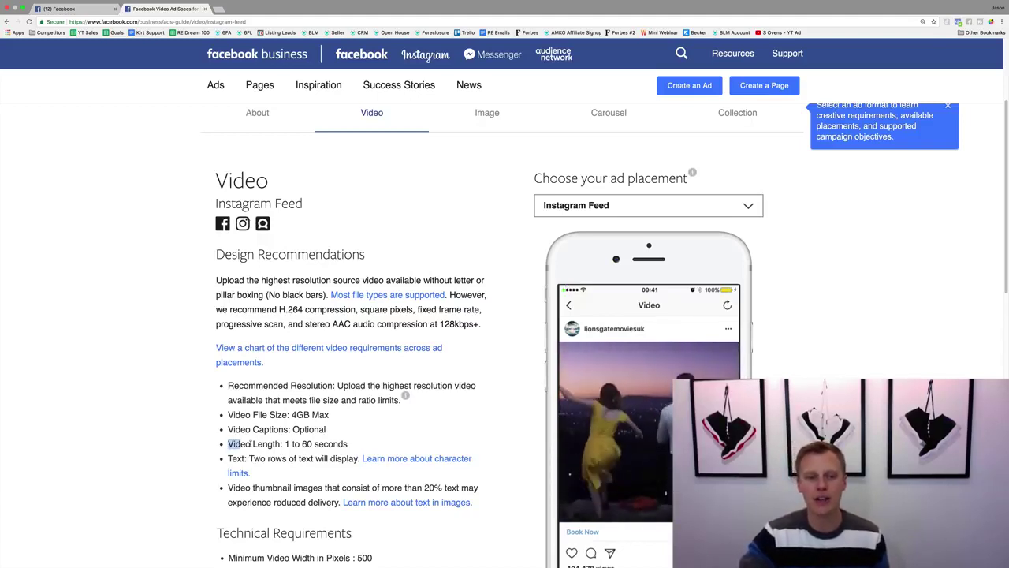
drag(251, 444, 352, 445)
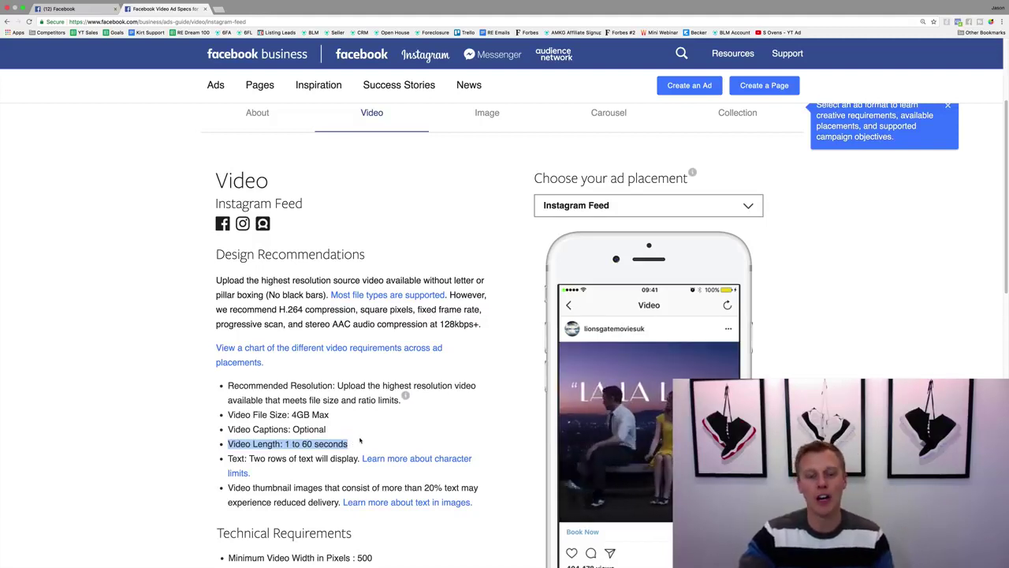
click(360, 441)
scroll(361, 442, down, 5)
scroll(361, 435, up, 1)
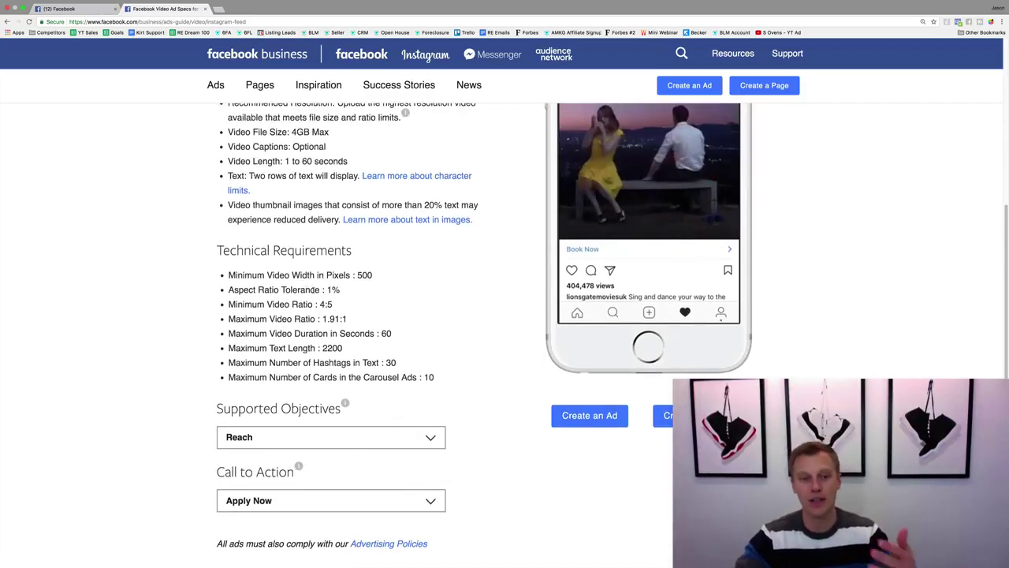
scroll(308, 290, up, 1)
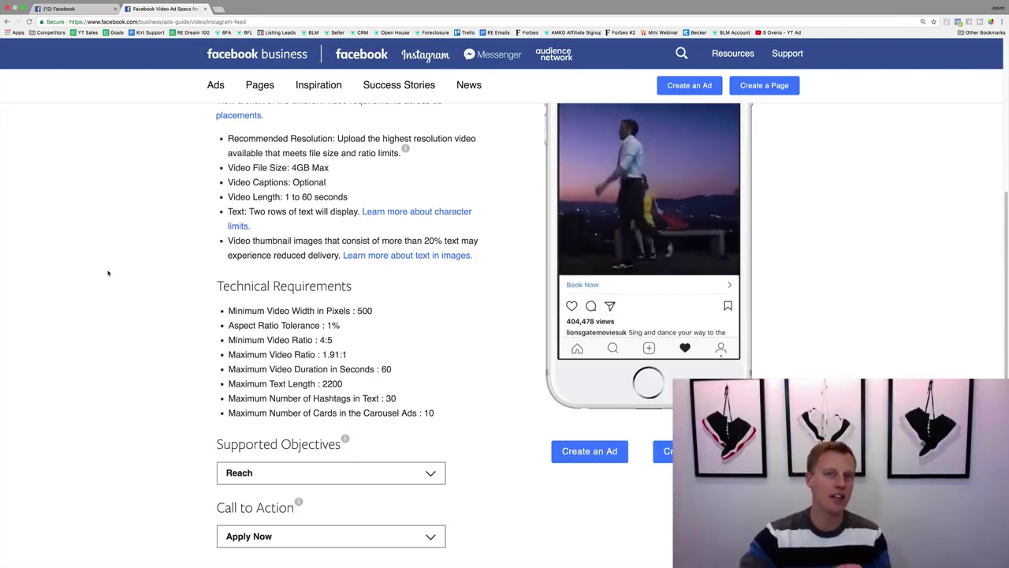
scroll(108, 273, up, 5)
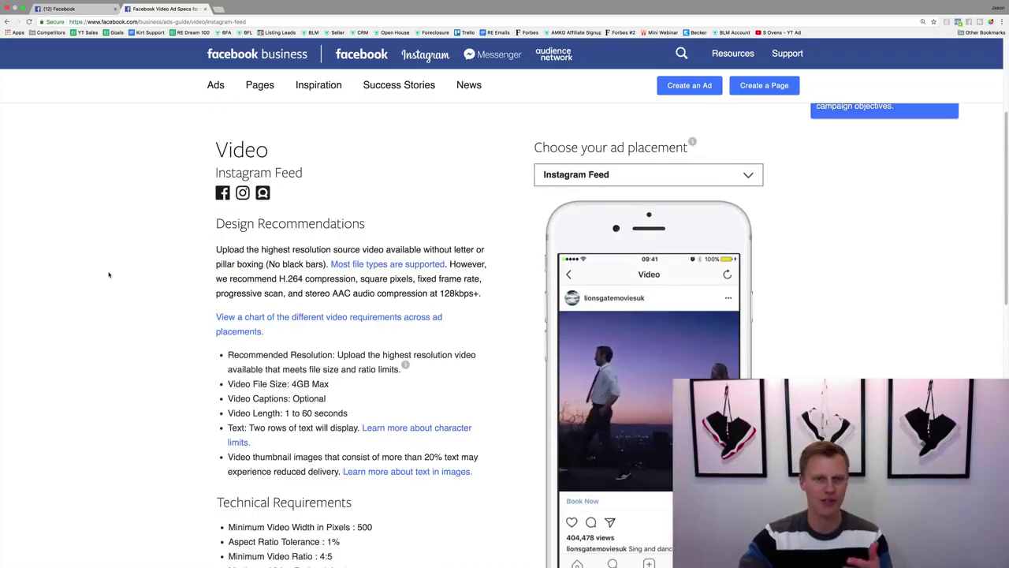
scroll(111, 277, up, 1)
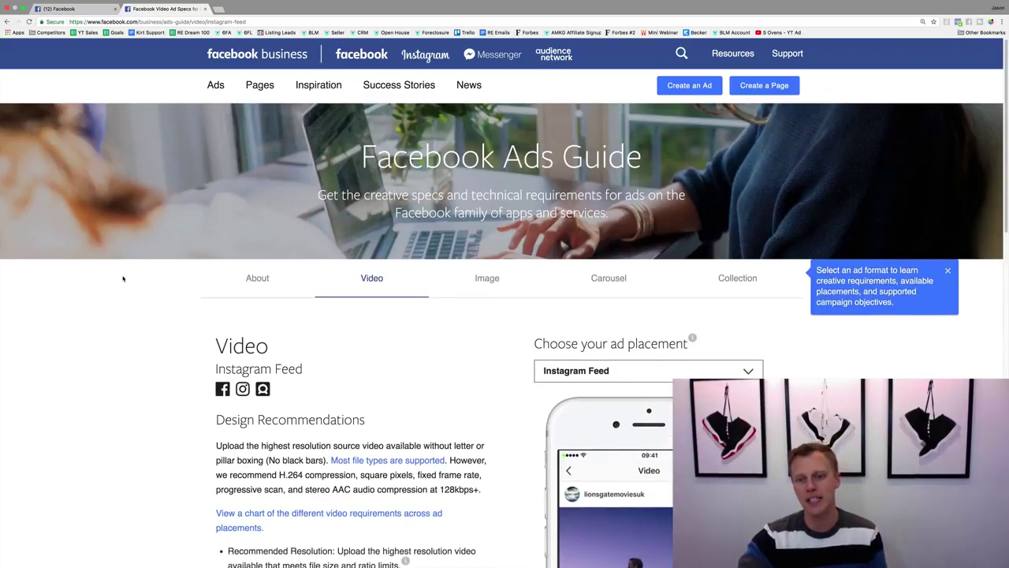
- Choose the Instagram Stories placement in the ads guide and examine its recommended video length
scroll(123, 280, down, 1)
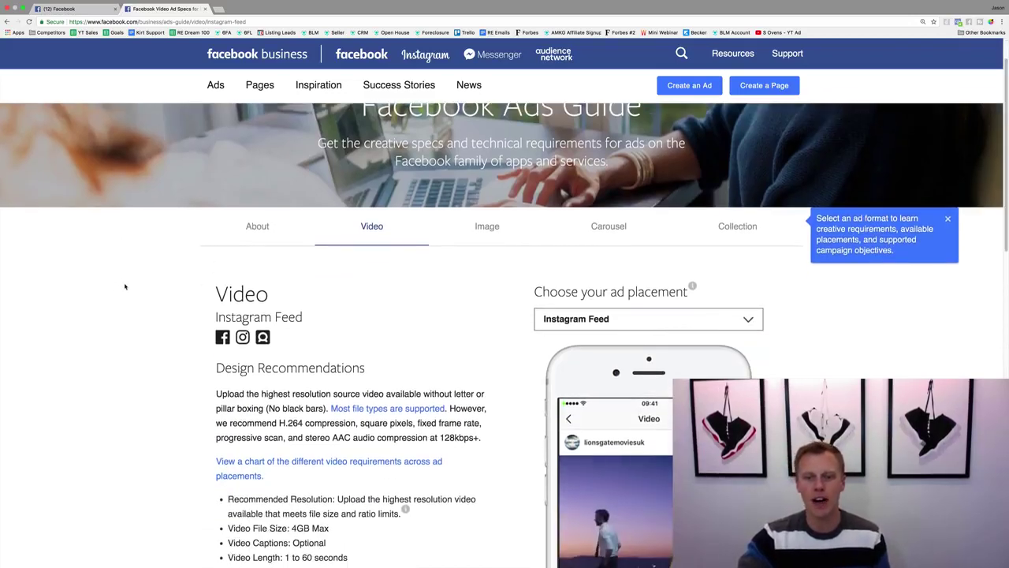
click(622, 320)
click(611, 443)
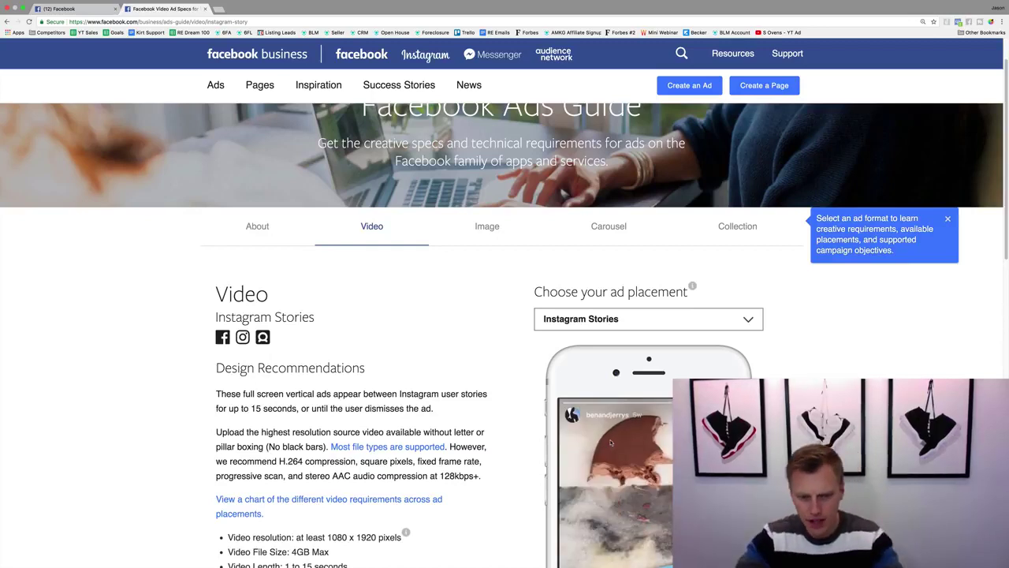
scroll(501, 442, down, 3)
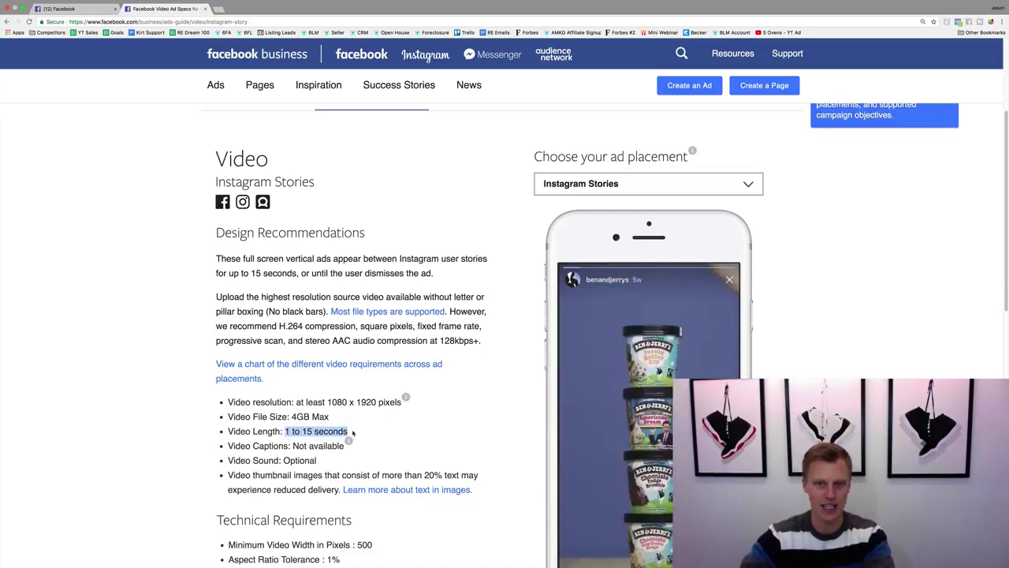
click(352, 432)
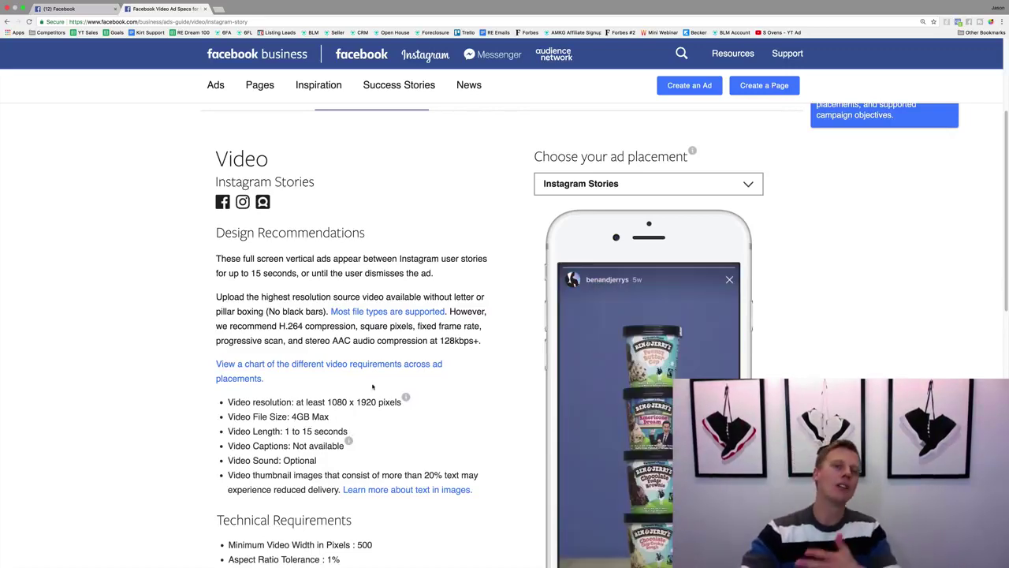
- Return to the Facebook home page, start creating an ad, and start over instead of continuing the saved Traffic draft
click(84, 11)
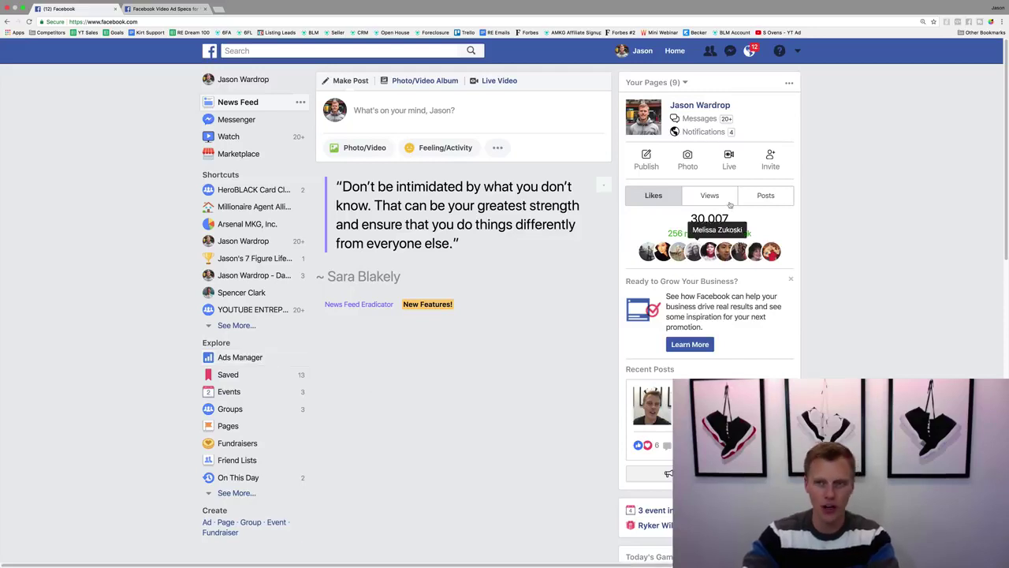
click(798, 51)
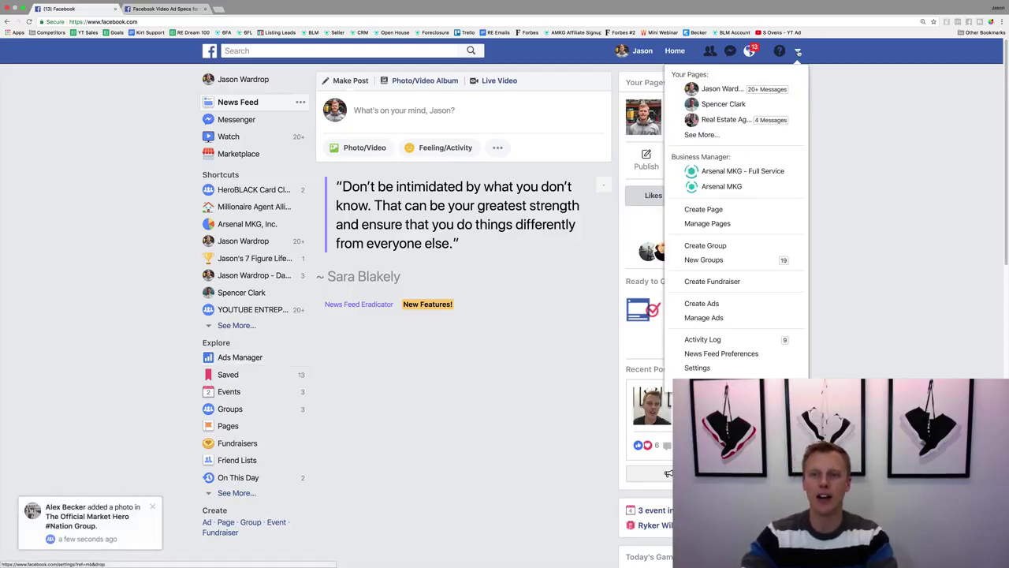
click(717, 306)
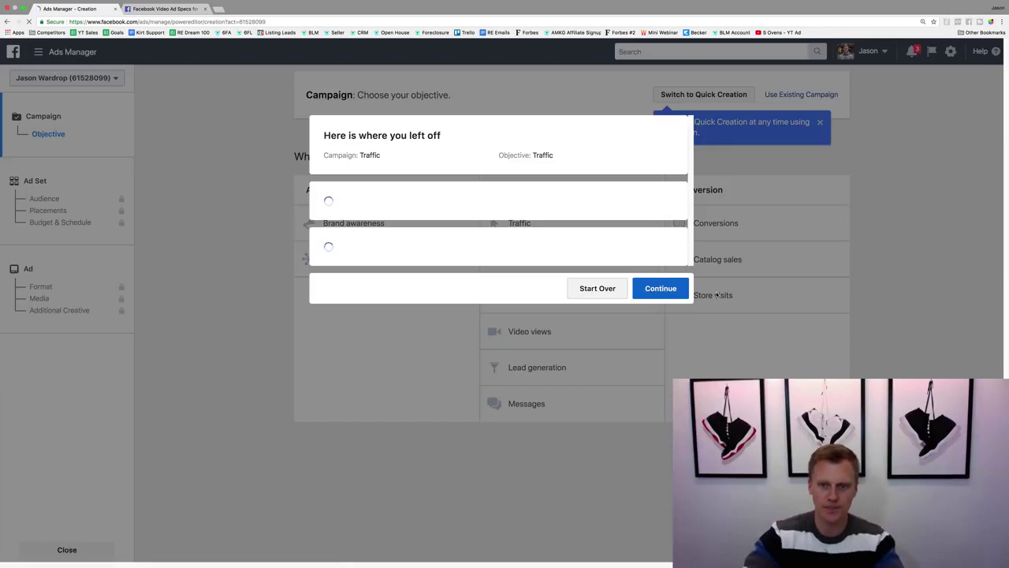
click(607, 481)
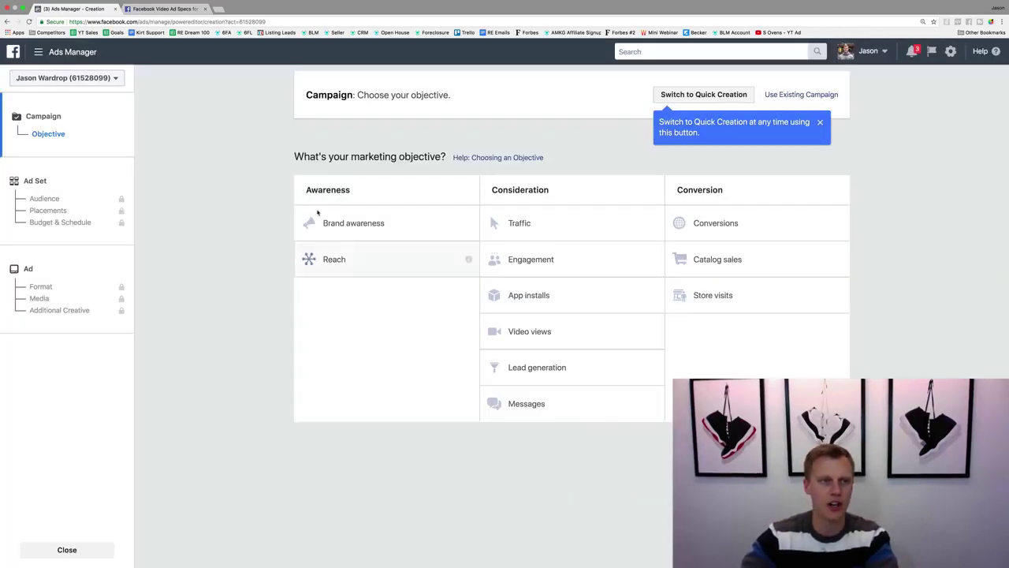
- Go to the Ads Manager campaign overview and dismiss the welcome message, tour tip and Advertiser Help
click(79, 52)
click(55, 115)
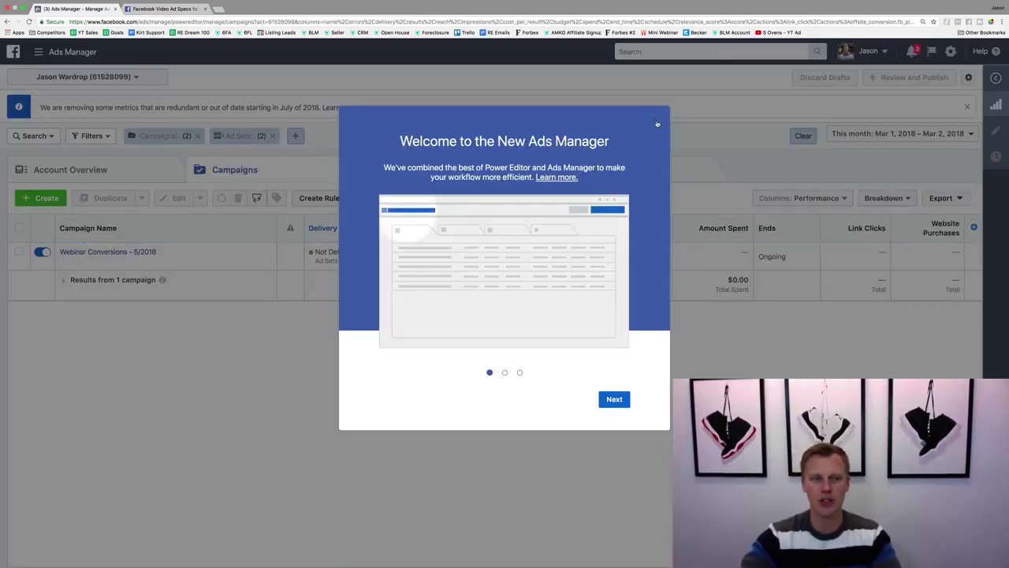
click(656, 123)
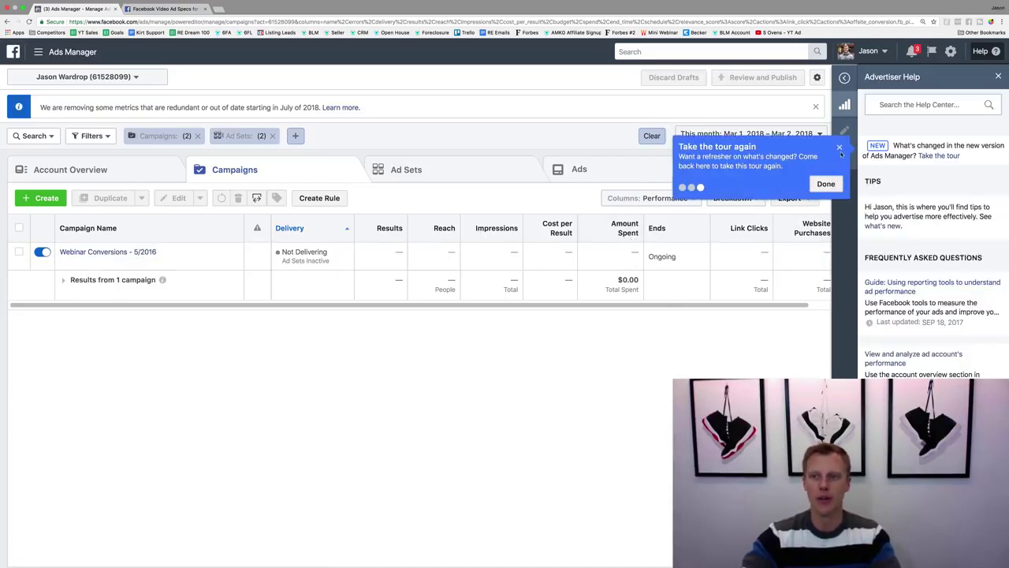
click(839, 147)
click(998, 76)
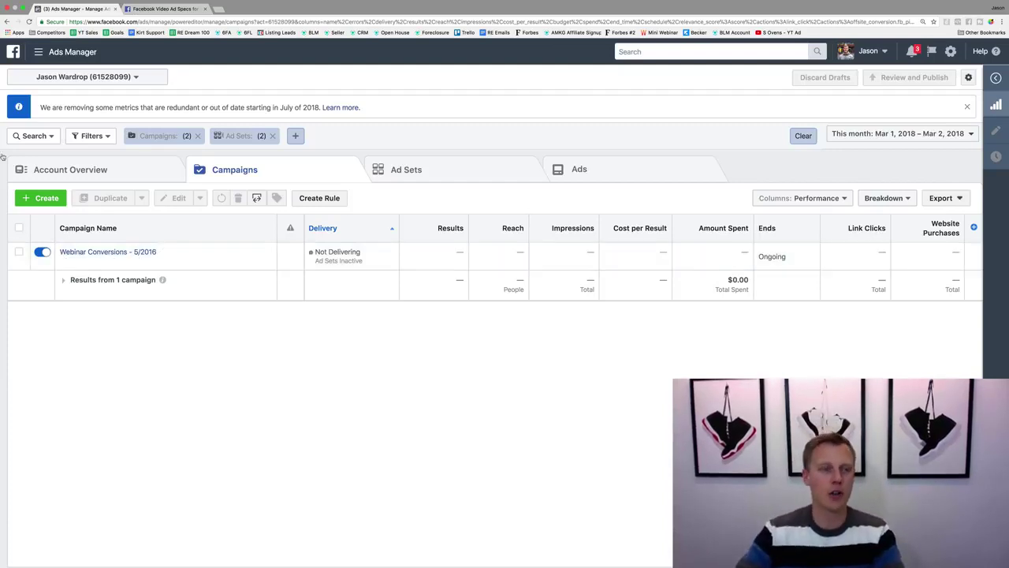
- Create a new campaign with the Traffic objective, name it "Instagram (Demo)", and continue to the ad set
click(40, 198)
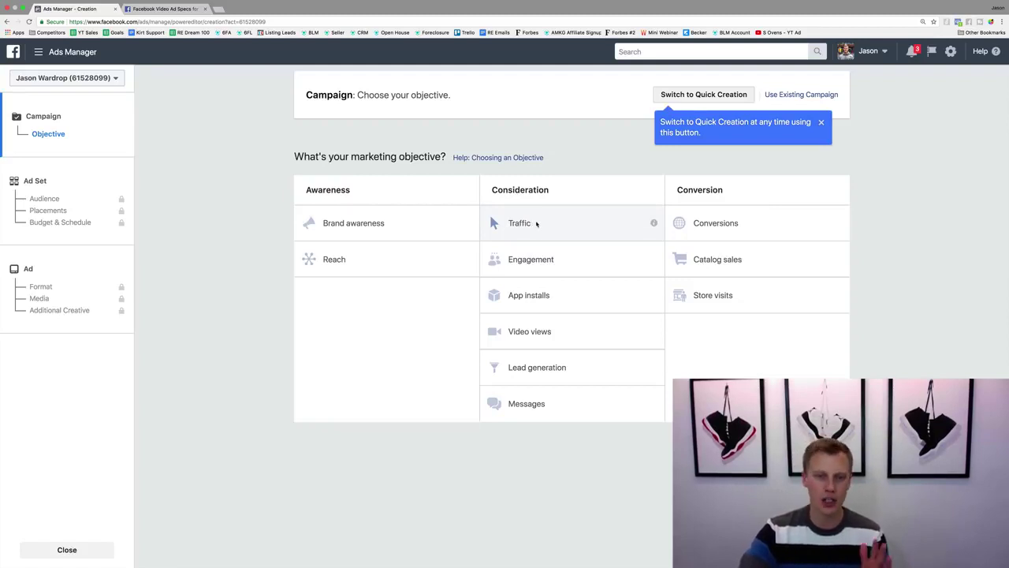
click(536, 224)
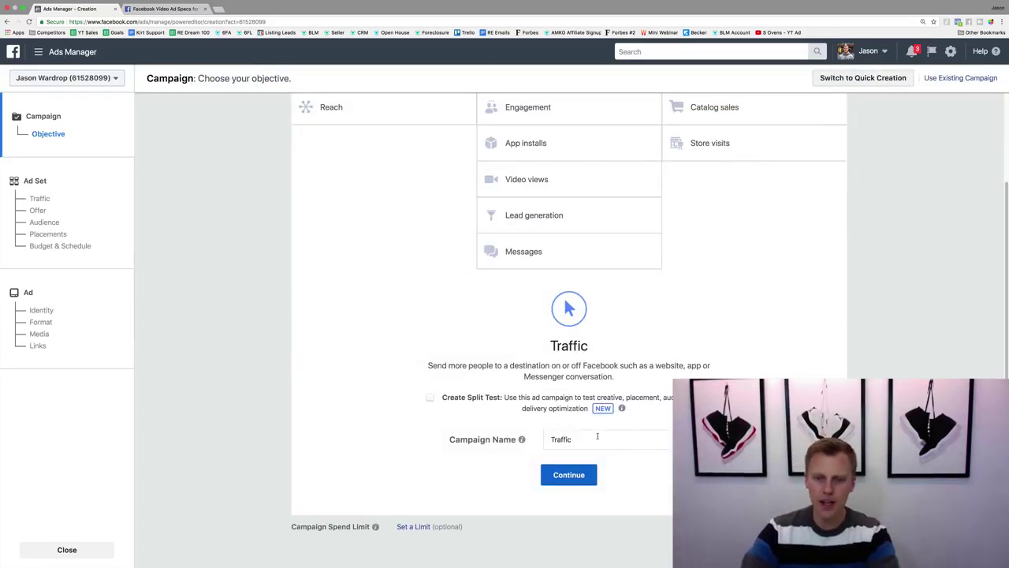
drag(597, 436, 552, 434)
text(Instagram (Demo)
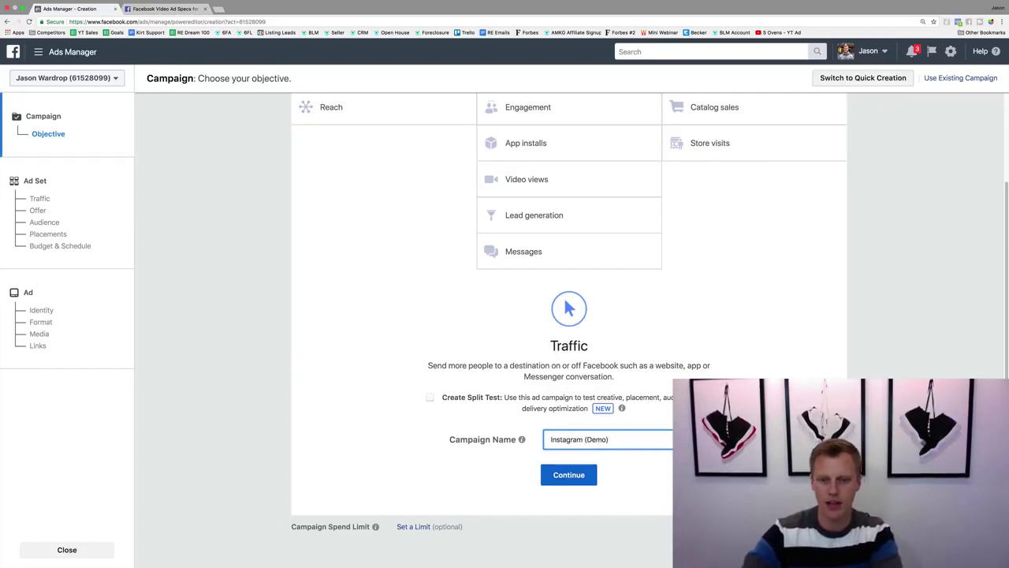
click(558, 476)
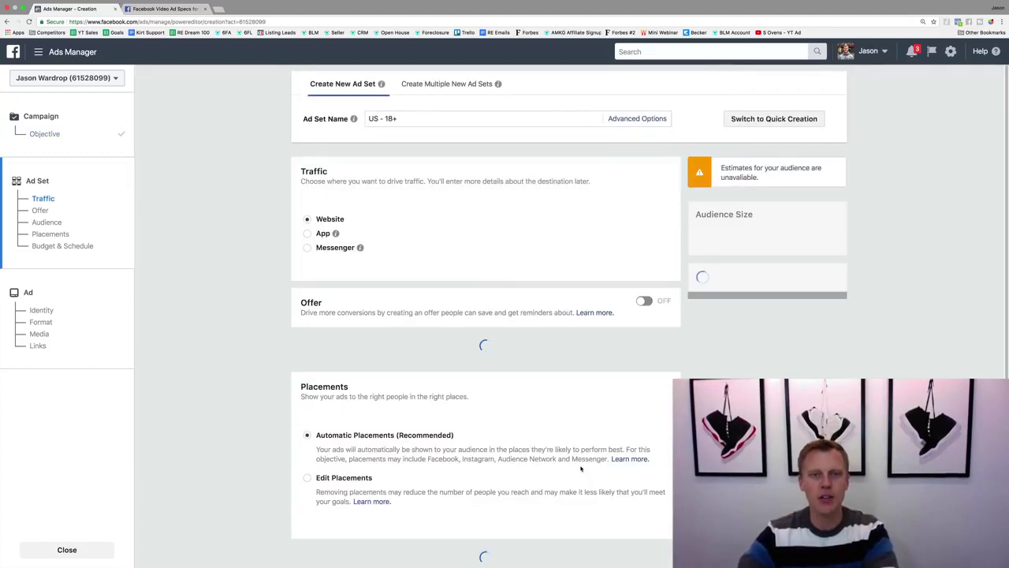
- Rename the ad set as "Instagram Advertising (Demo)"
drag(416, 118, 364, 118)
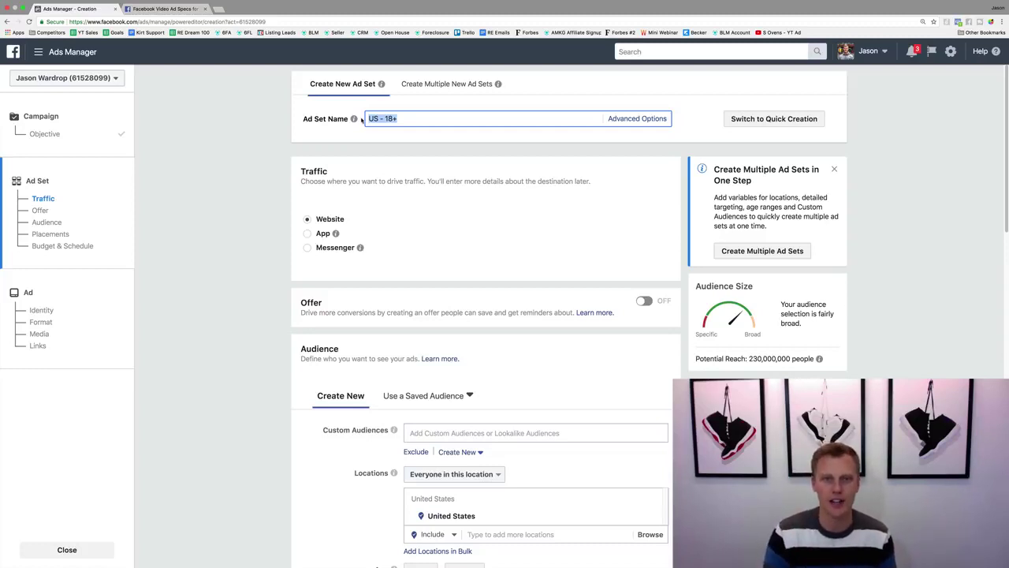
text(Insta)
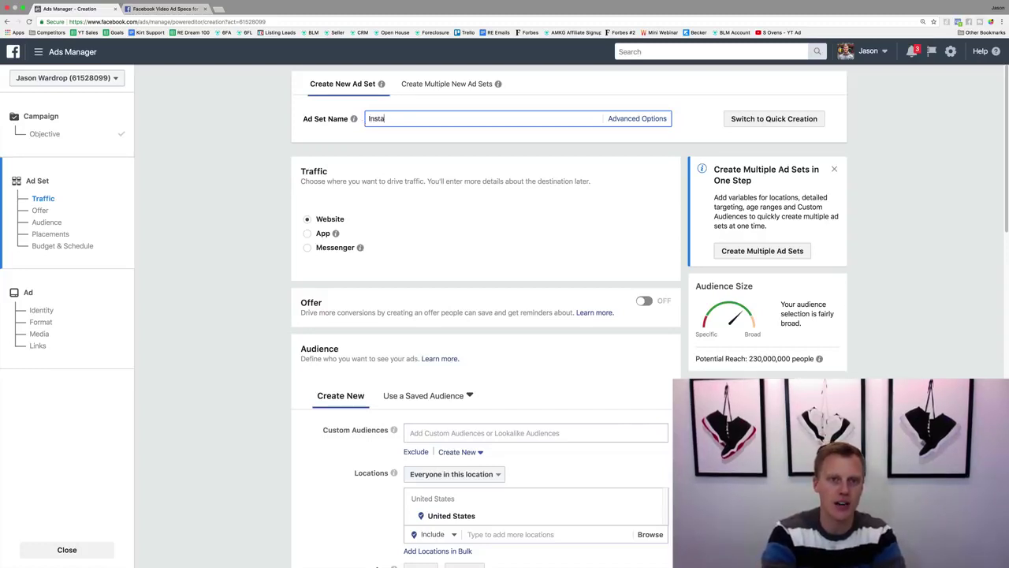
text(gram Advertising )
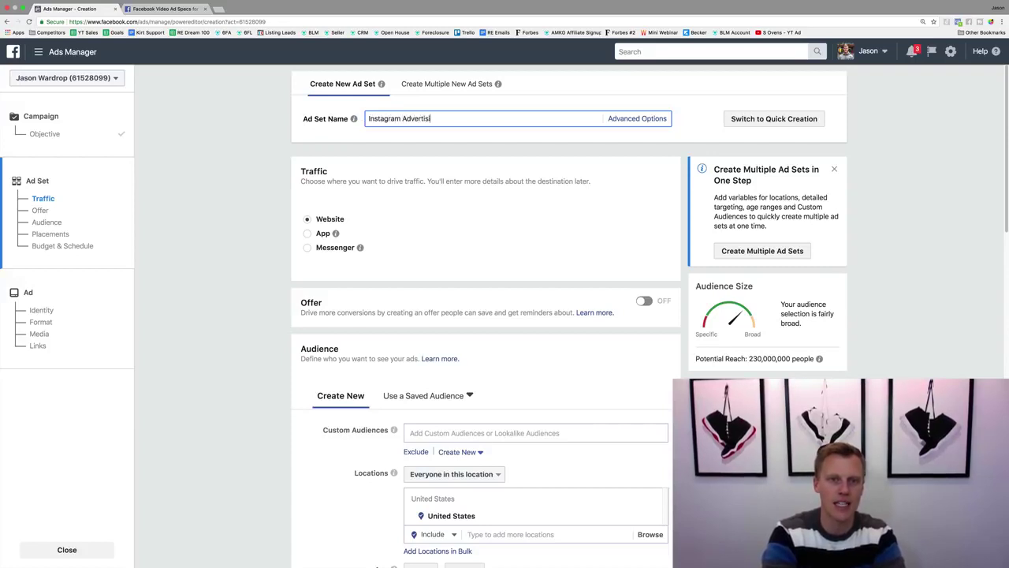
text((Demo)
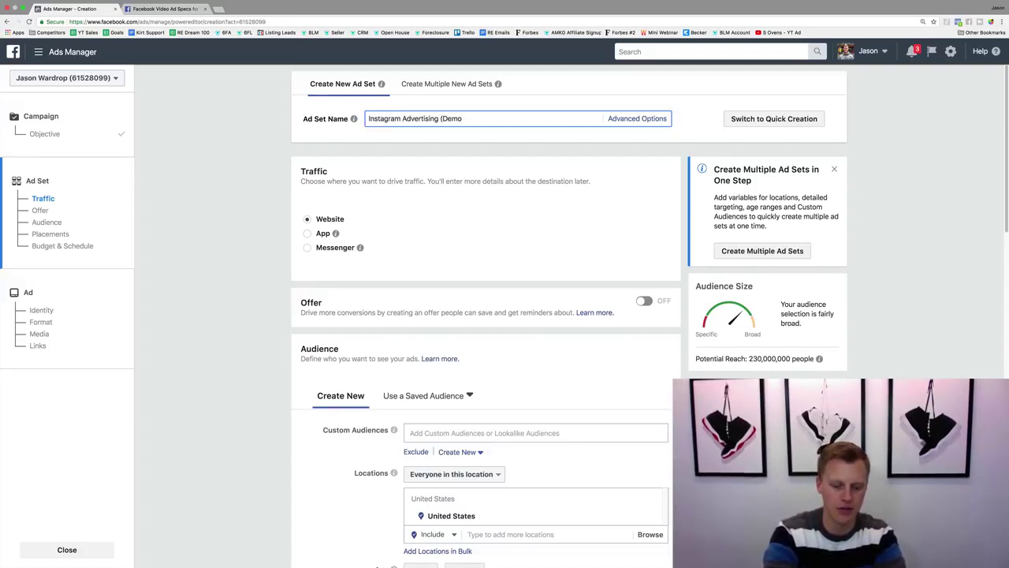
text())
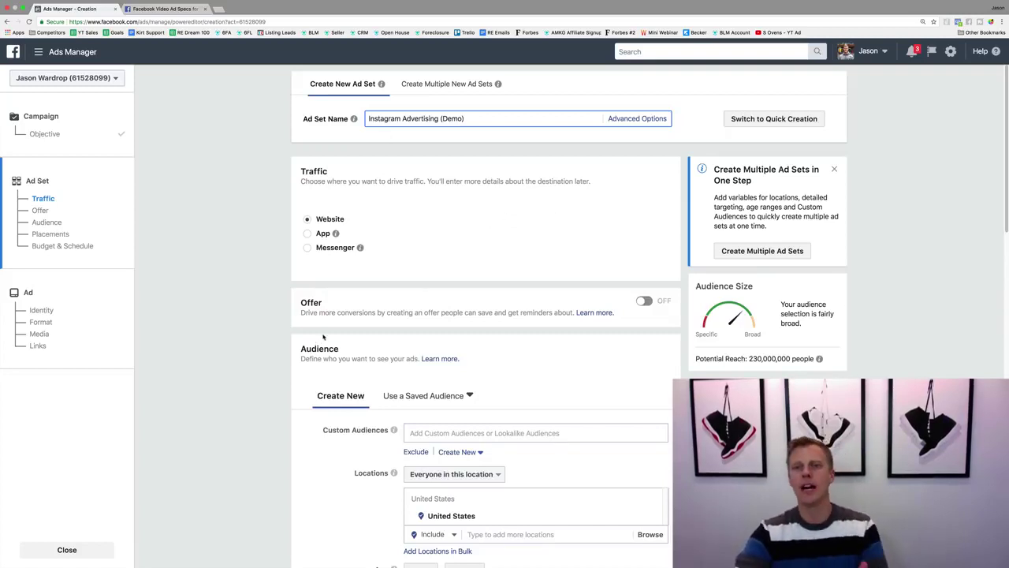
- Replace United States with New York, New York as the audience's target location
scroll(322, 337, down, 4)
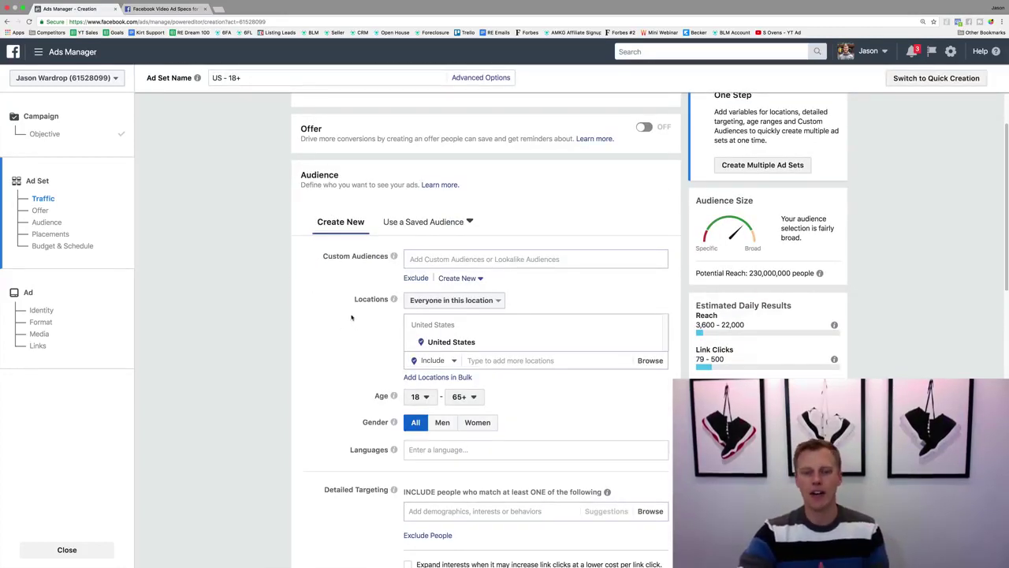
scroll(352, 315, down, 1)
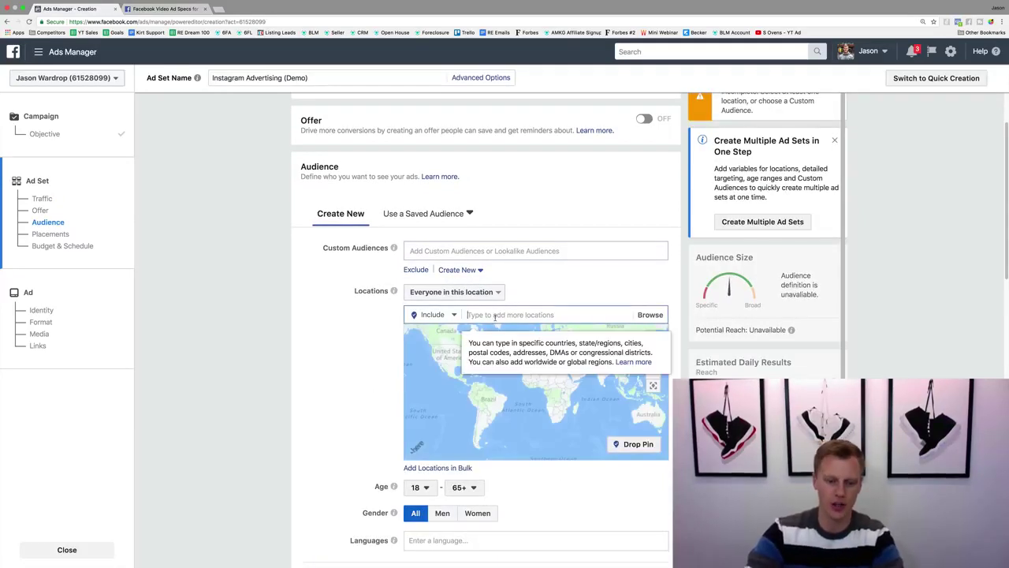
text(N)
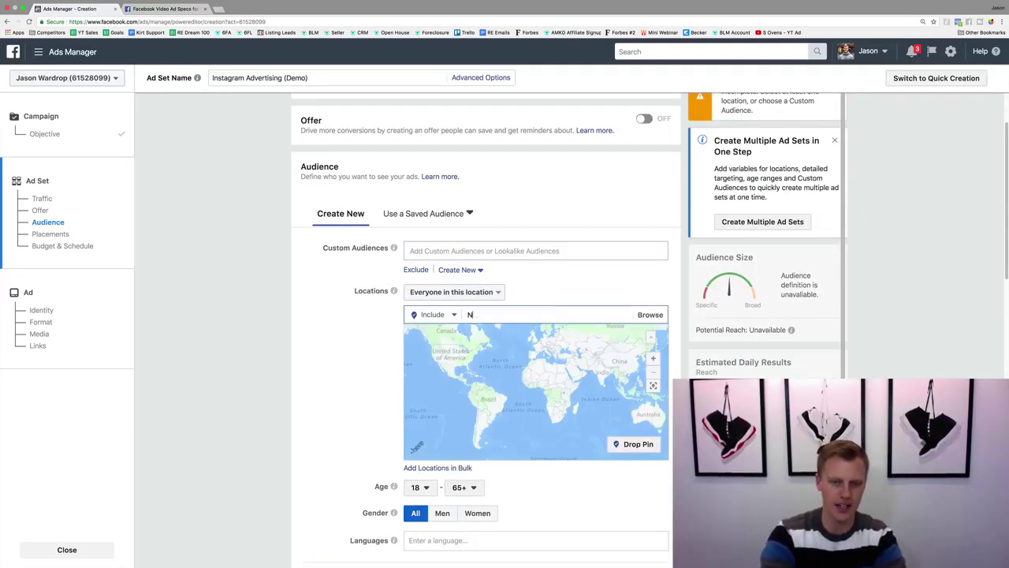
text(ew York City)
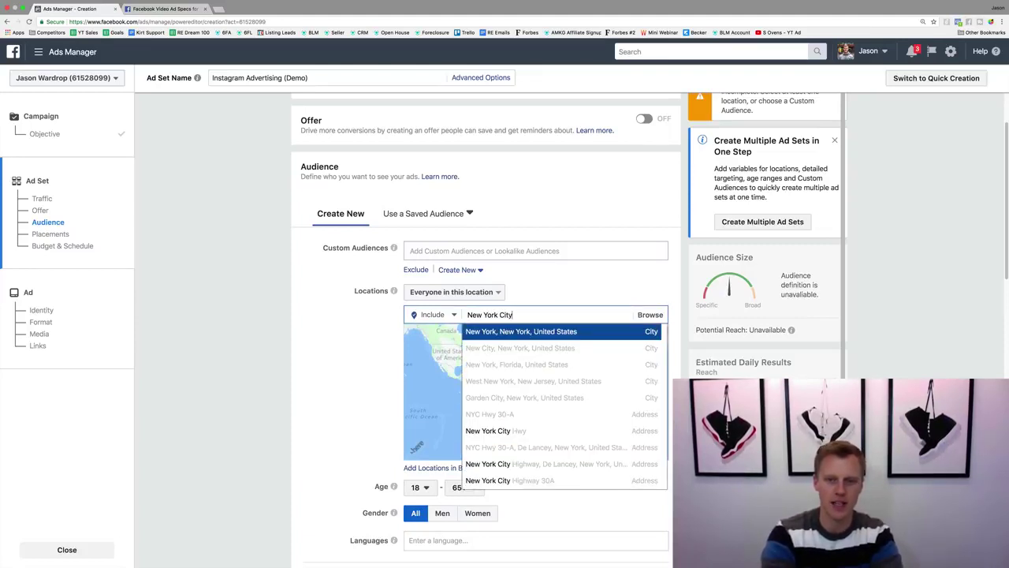
click(525, 334)
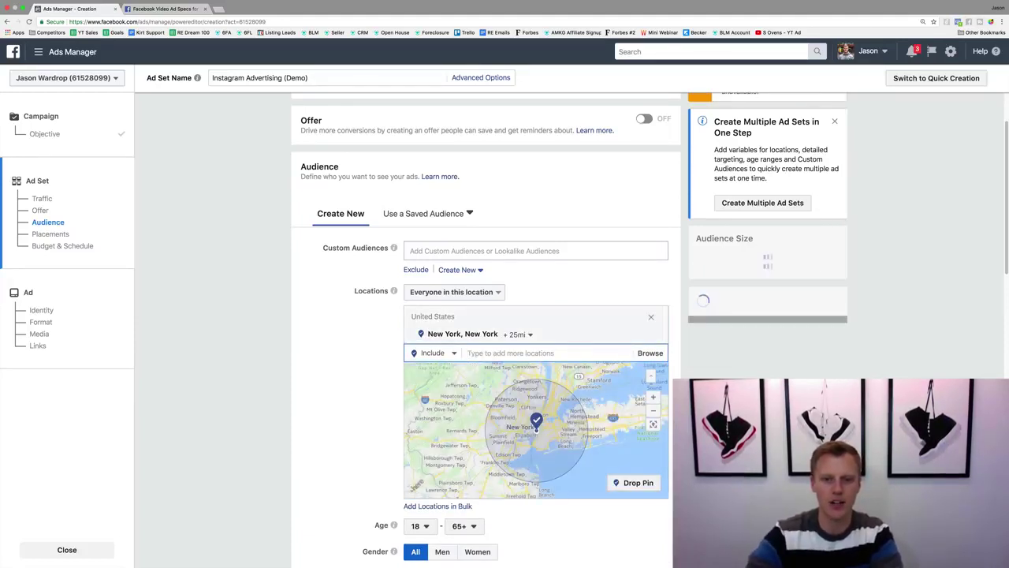
- Set the radius around New York to 10 miles and check the audience's potential reach
click(521, 334)
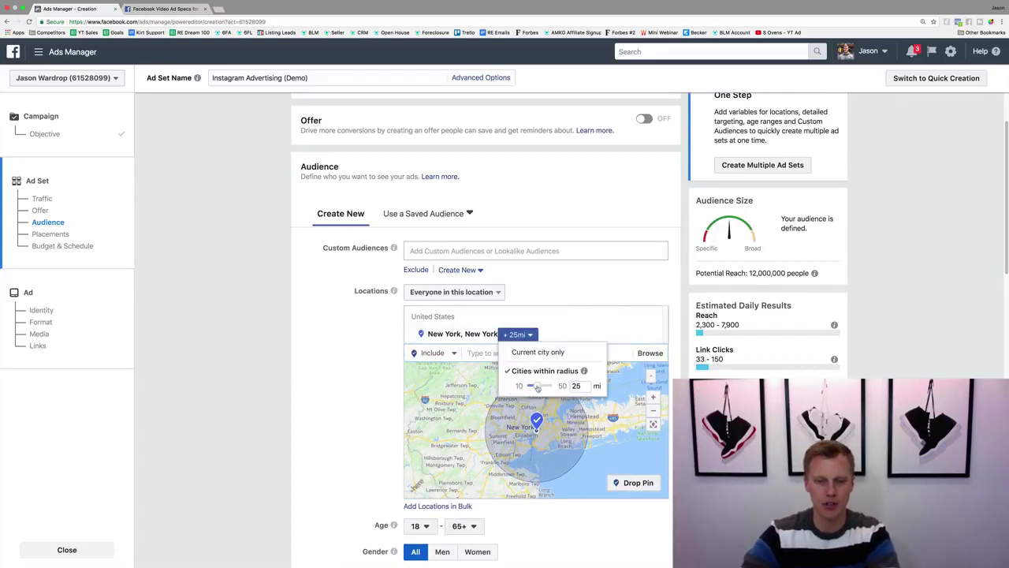
click(315, 414)
mouse_move(813, 273)
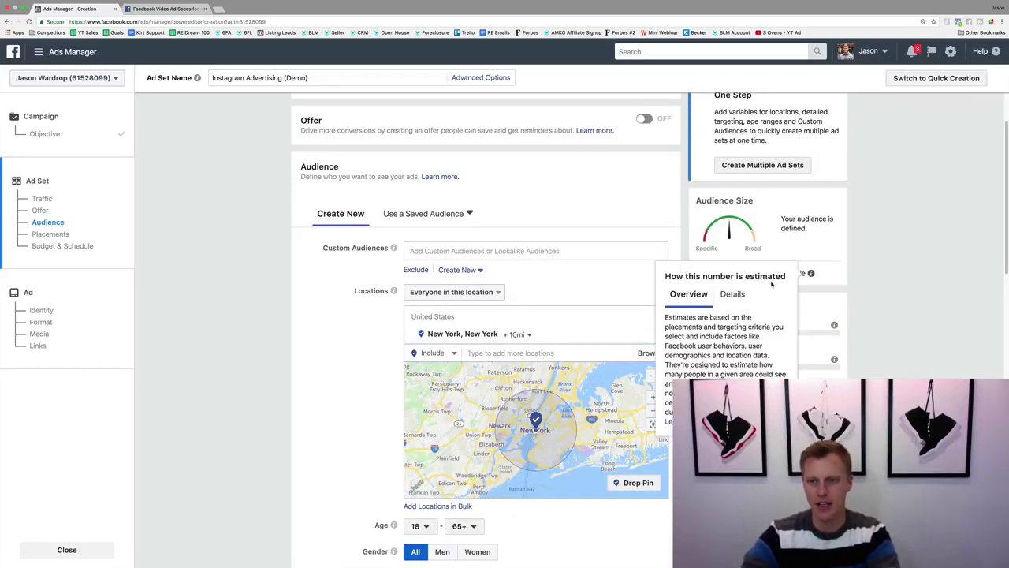
scroll(351, 430, down, 2)
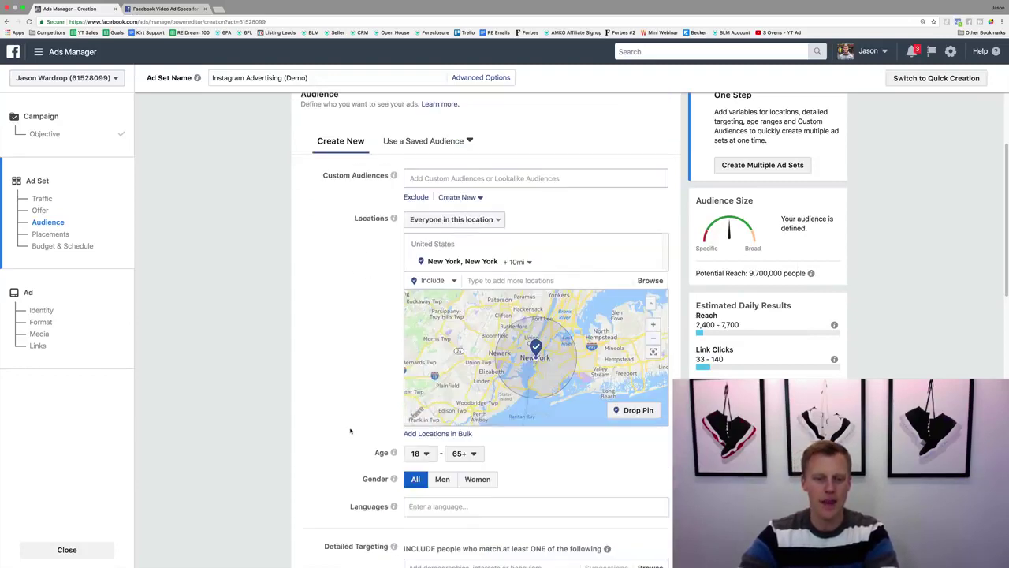
- Set the audience's minimum age to 25 and add Basketball as a detailed targeting interest
click(415, 451)
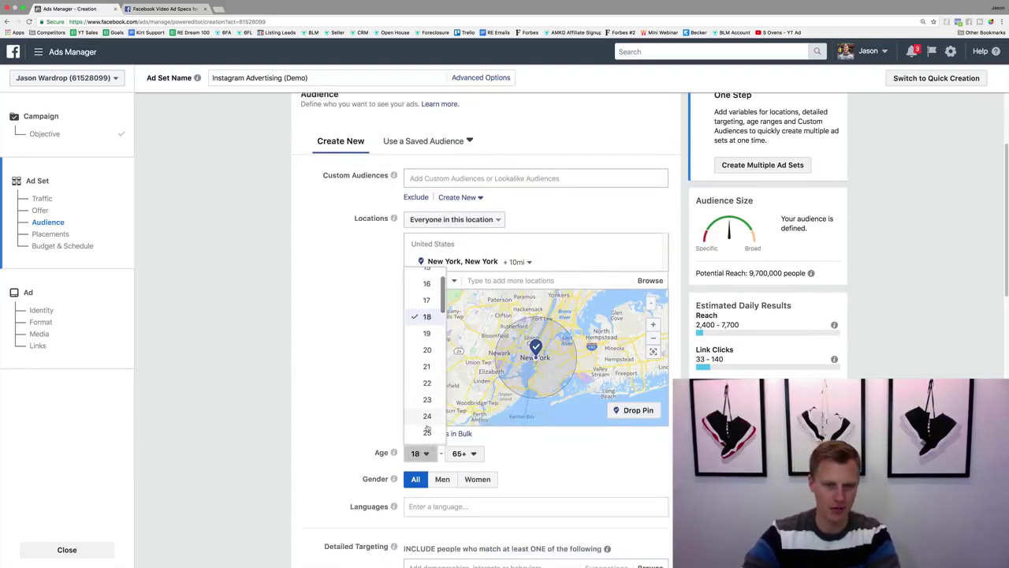
click(426, 432)
scroll(354, 441, down, 4)
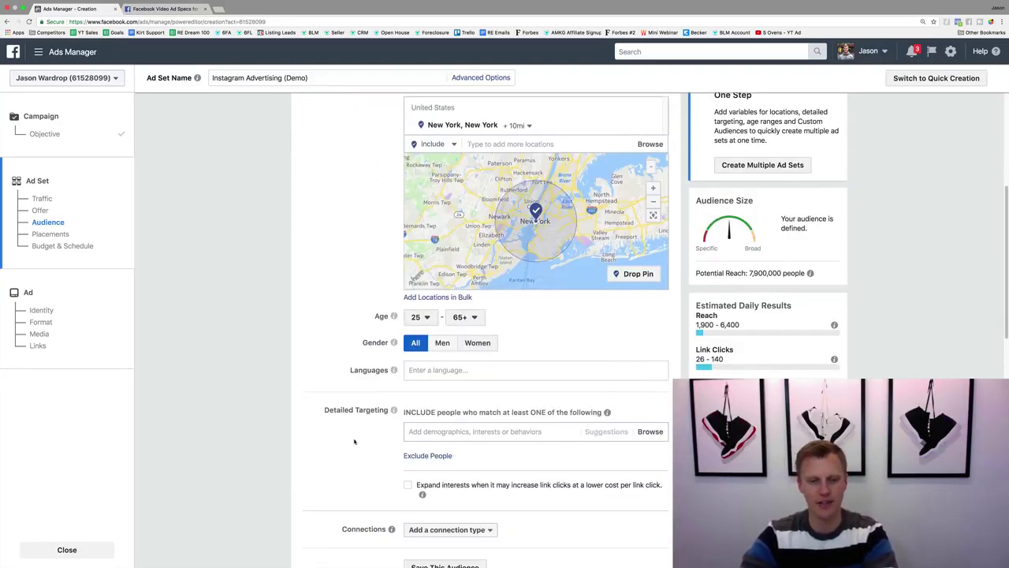
click(447, 430)
text(Basketball)
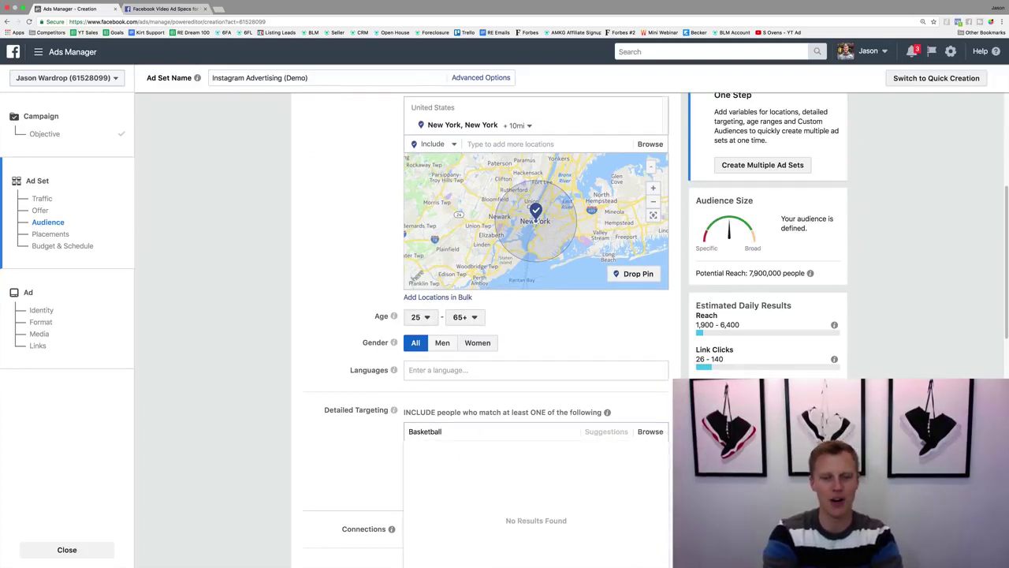
key(Return)
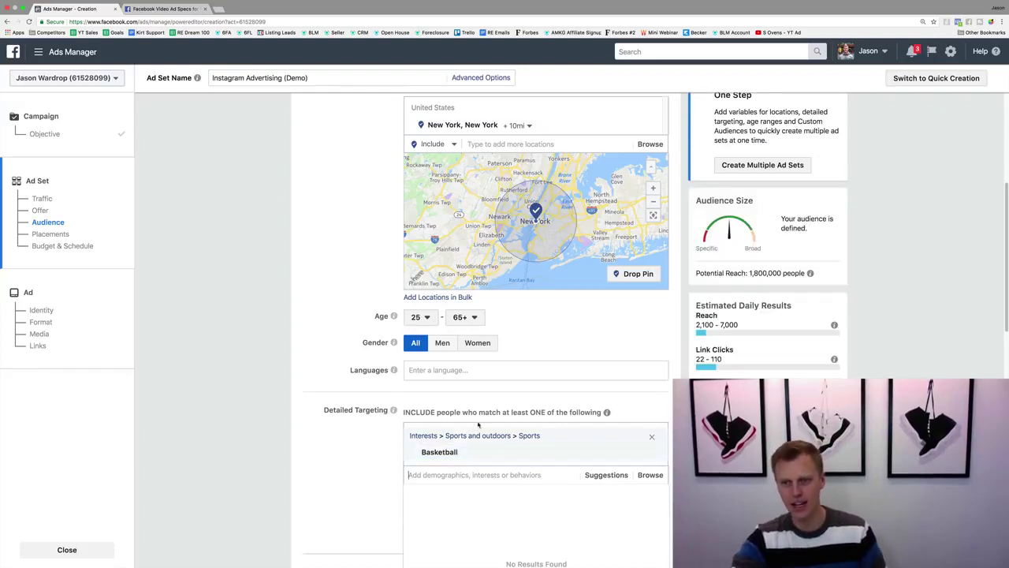
drag(747, 273, 696, 273)
click(852, 286)
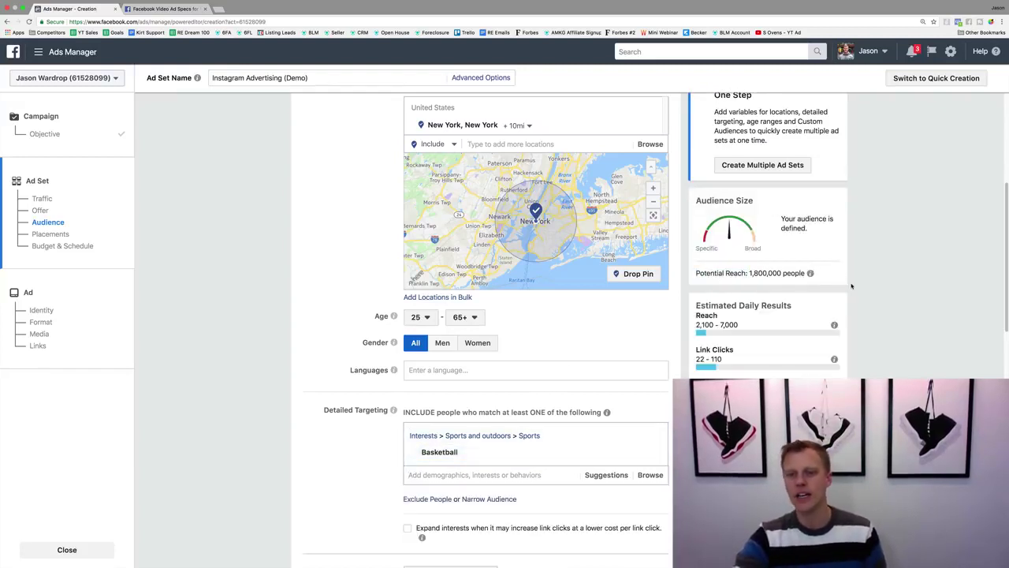
- Switch the ad set from automatic placements to Edit Placements
scroll(339, 440, down, 5)
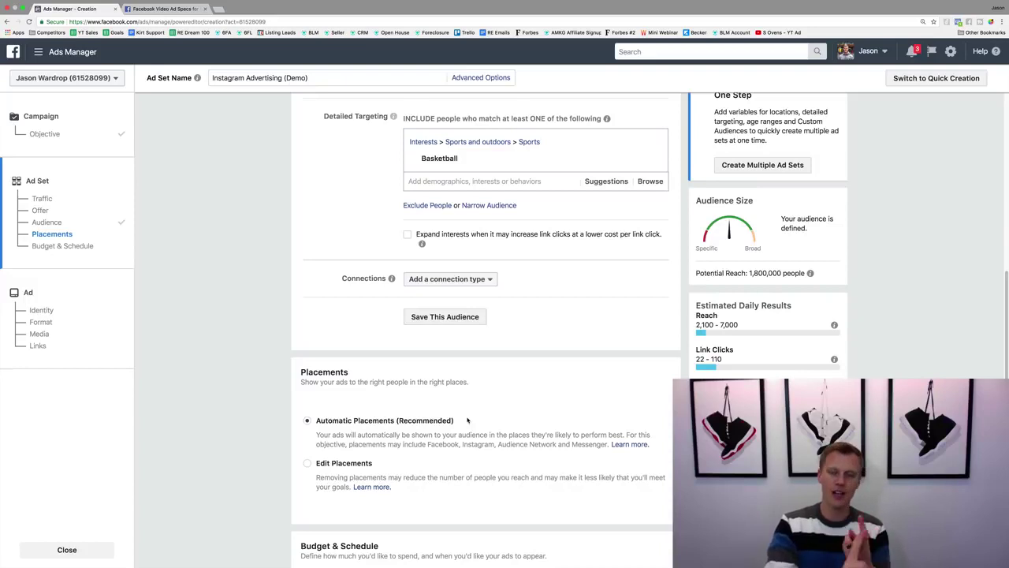
click(307, 466)
scroll(267, 449, down, 2)
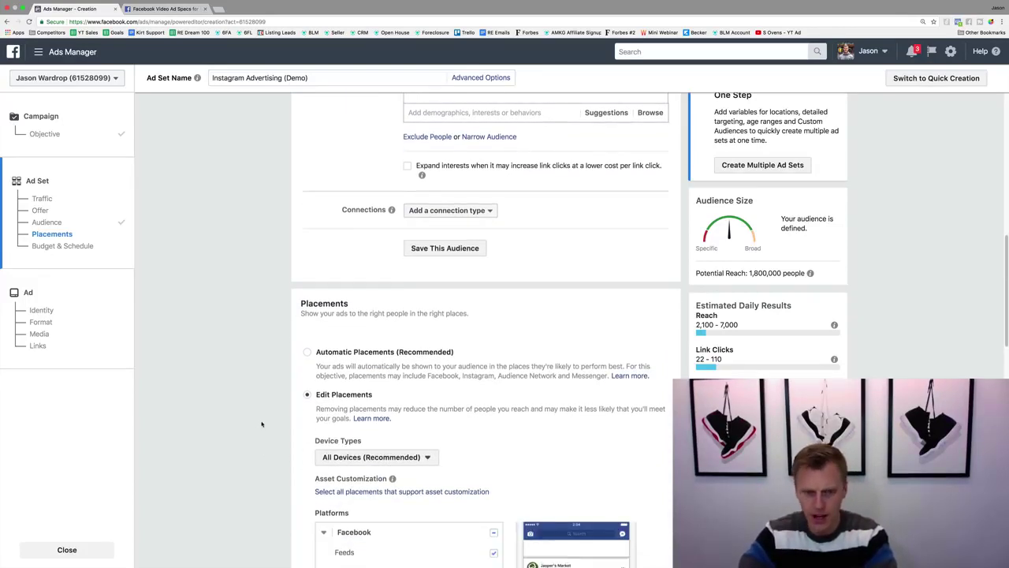
scroll(262, 424, down, 5)
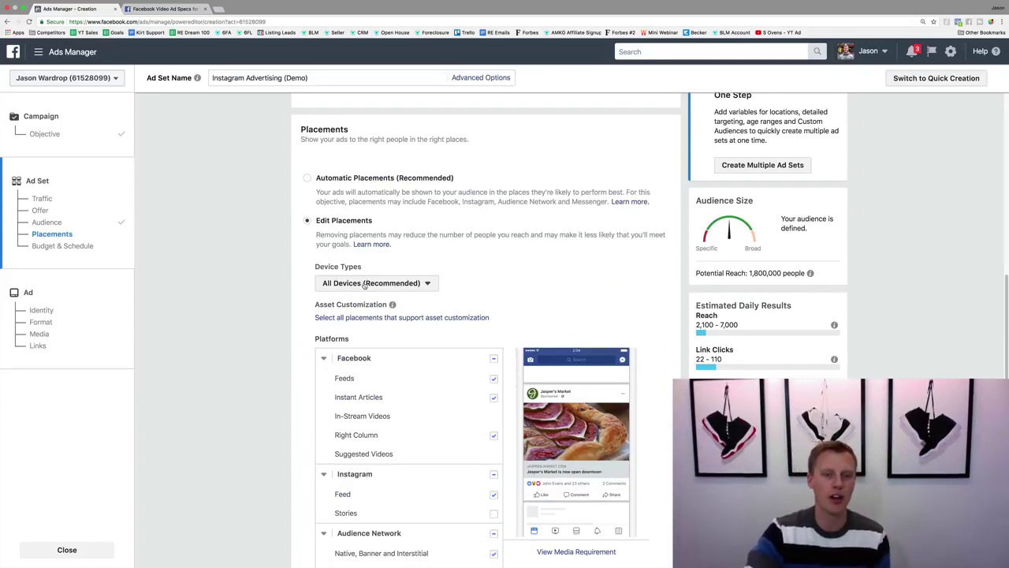
- Try the Mobile Only and Desktop Only device types, and restore All Devices (Recommended)
click(365, 286)
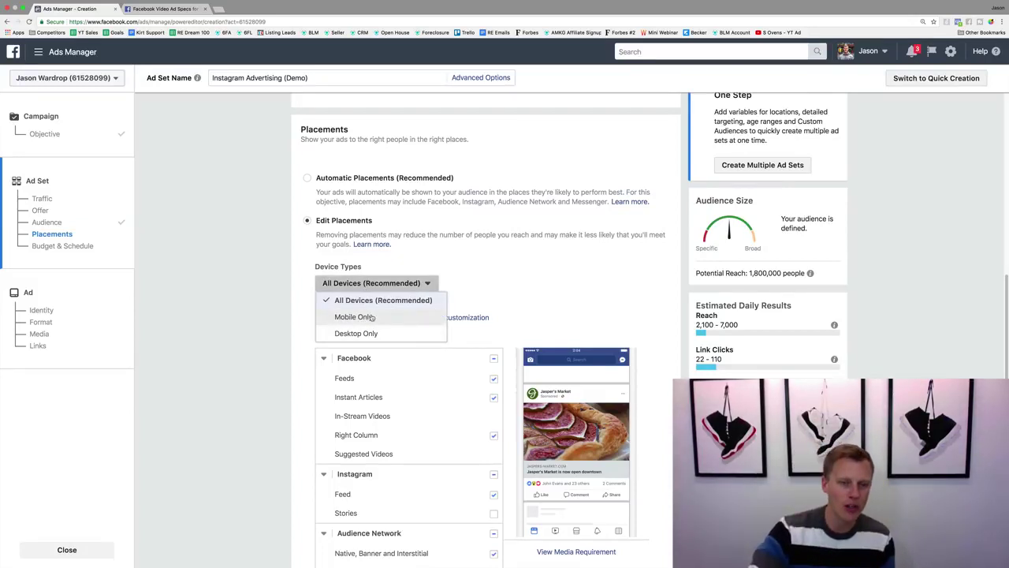
click(371, 316)
click(372, 285)
click(363, 333)
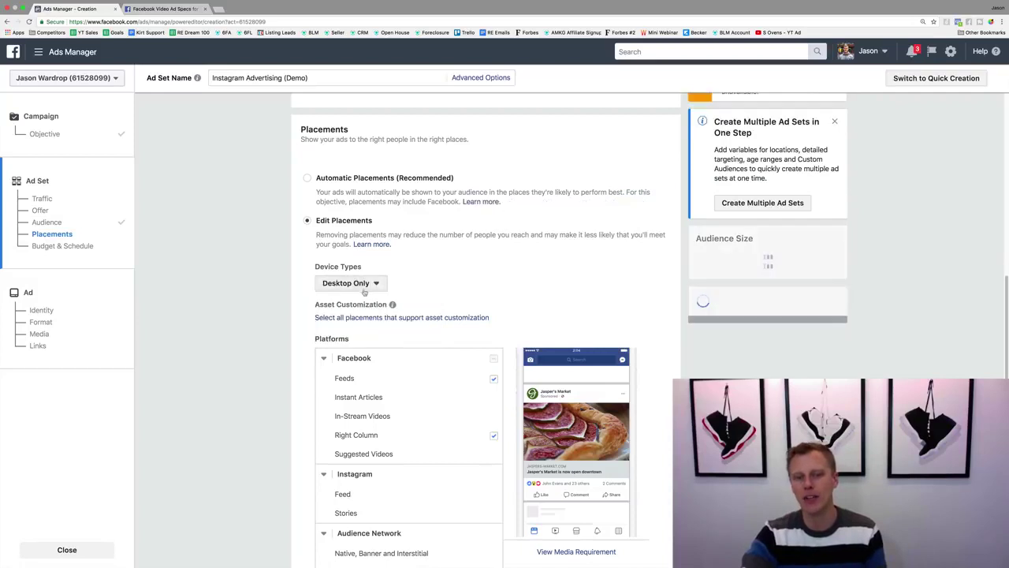
click(364, 285)
click(366, 300)
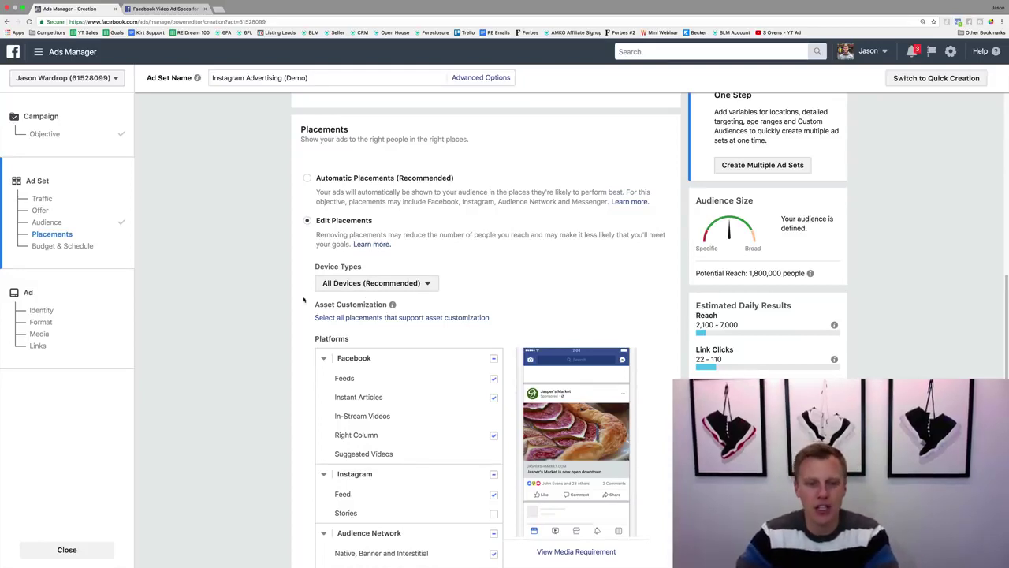
- Remove Facebook, Audience Network and Messenger from the platforms, keeping only the Instagram Feed placement
scroll(284, 304, down, 3)
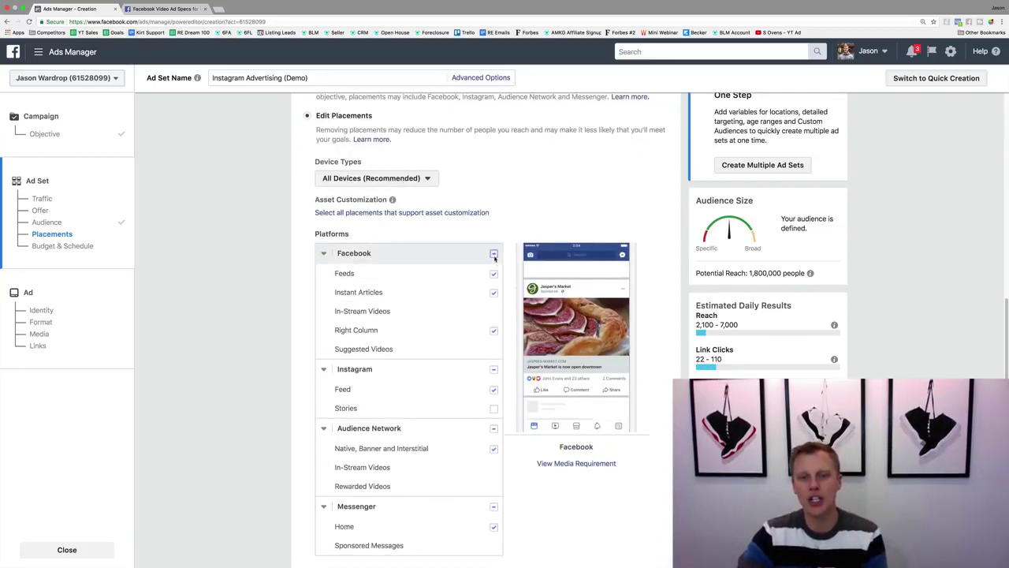
click(494, 254)
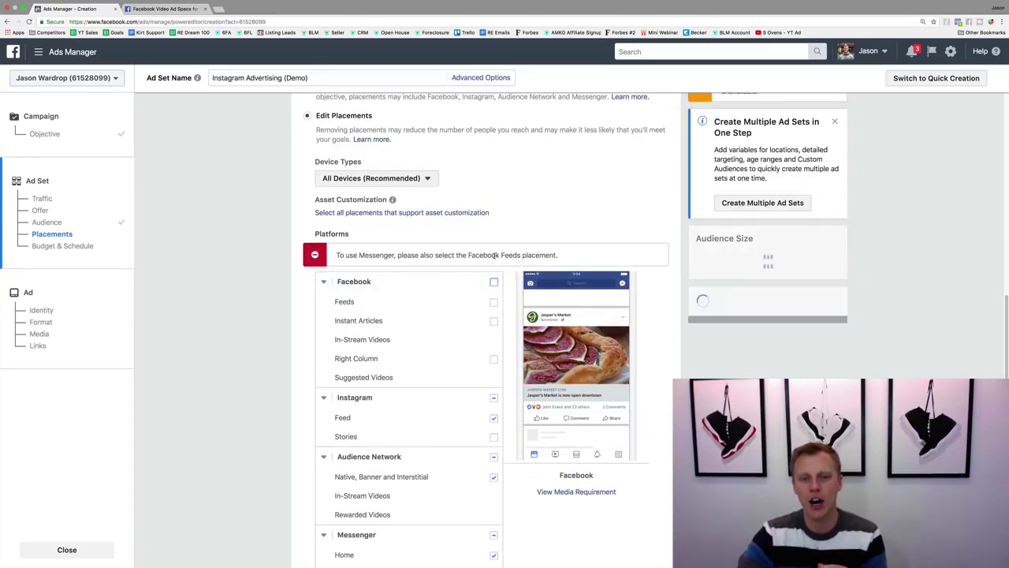
click(494, 457)
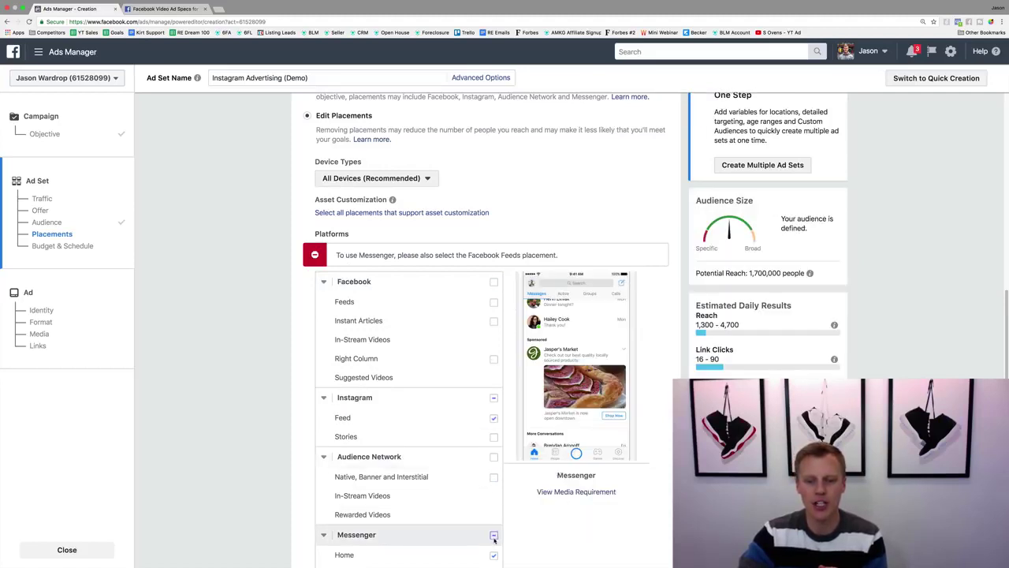
click(494, 535)
scroll(273, 453, down, 1)
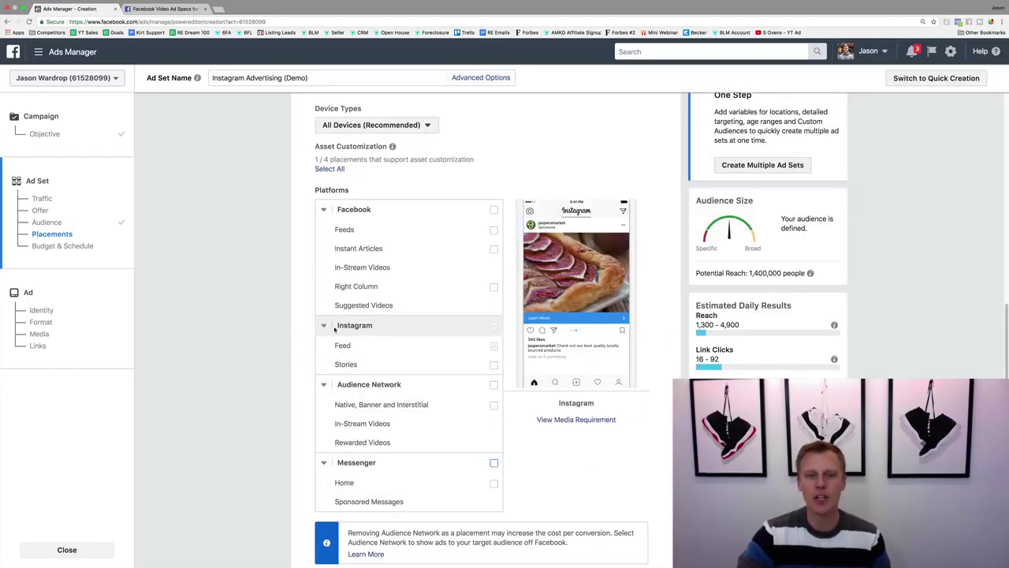
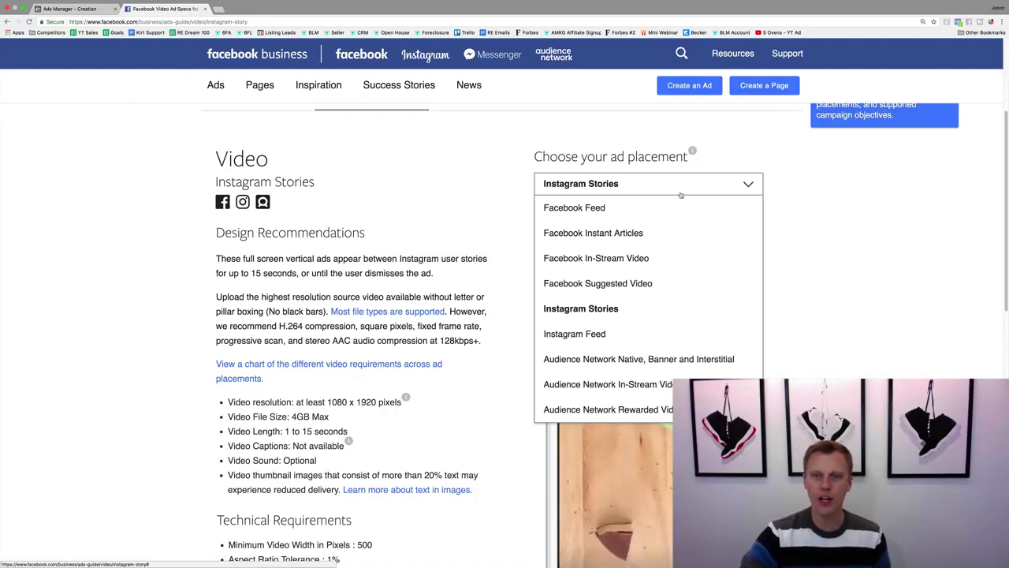
- Look up the Instagram Feed video length requirement in the Facebook video ad specs and return to Ads Manager
click(659, 335)
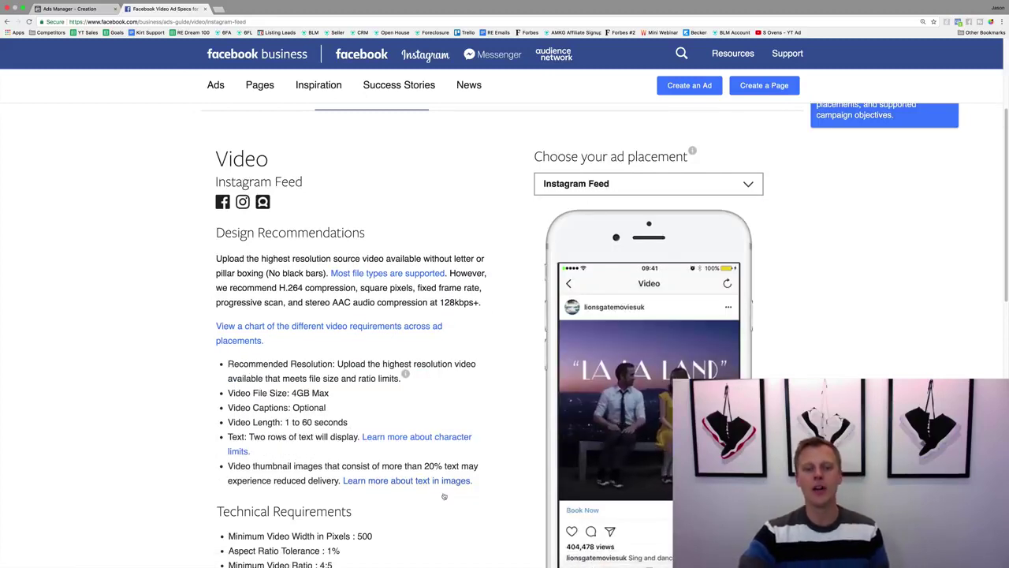
drag(364, 424, 228, 422)
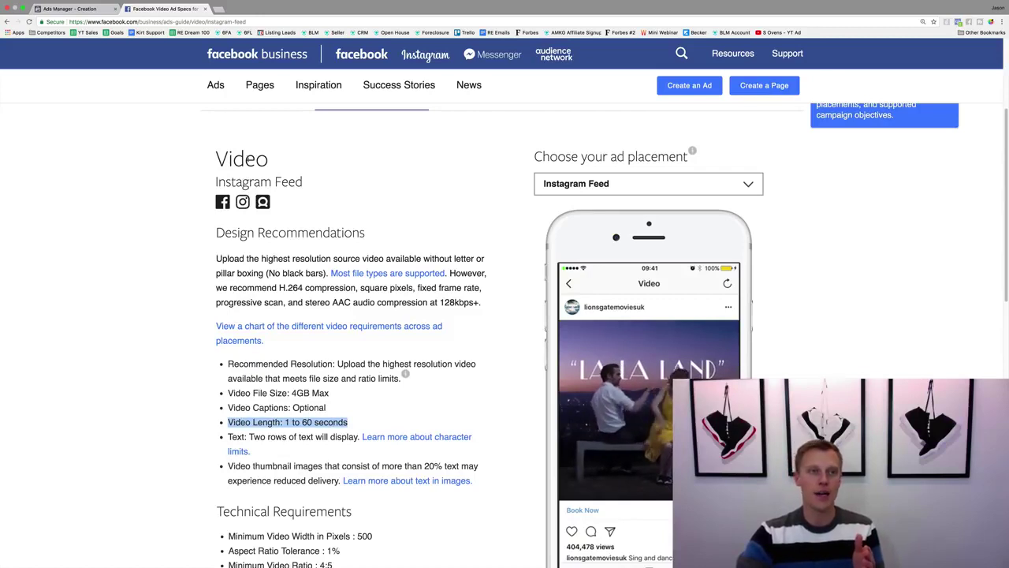
click(71, 9)
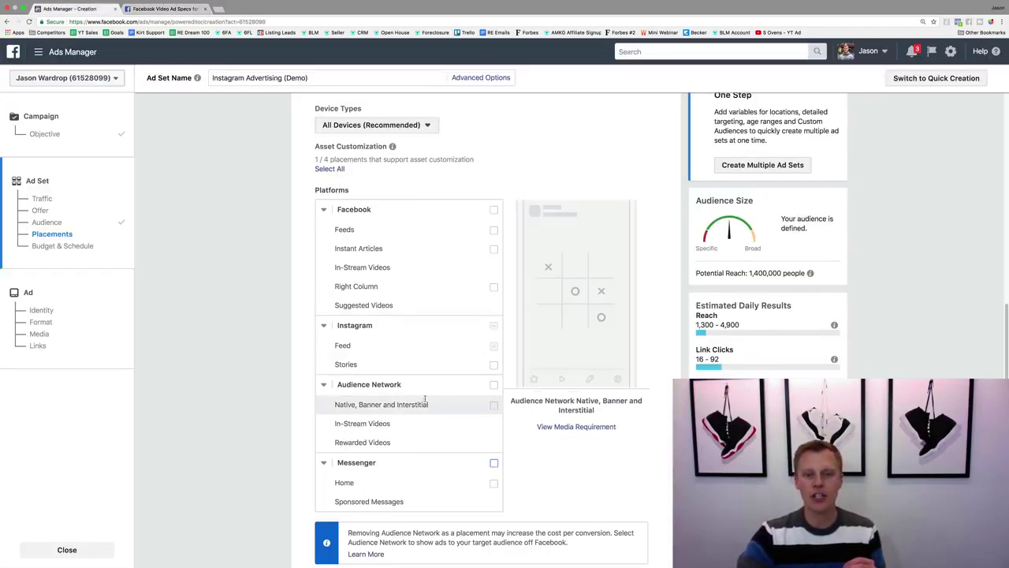
- Include Instagram Stories as a placement alongside Instagram Feed
click(494, 365)
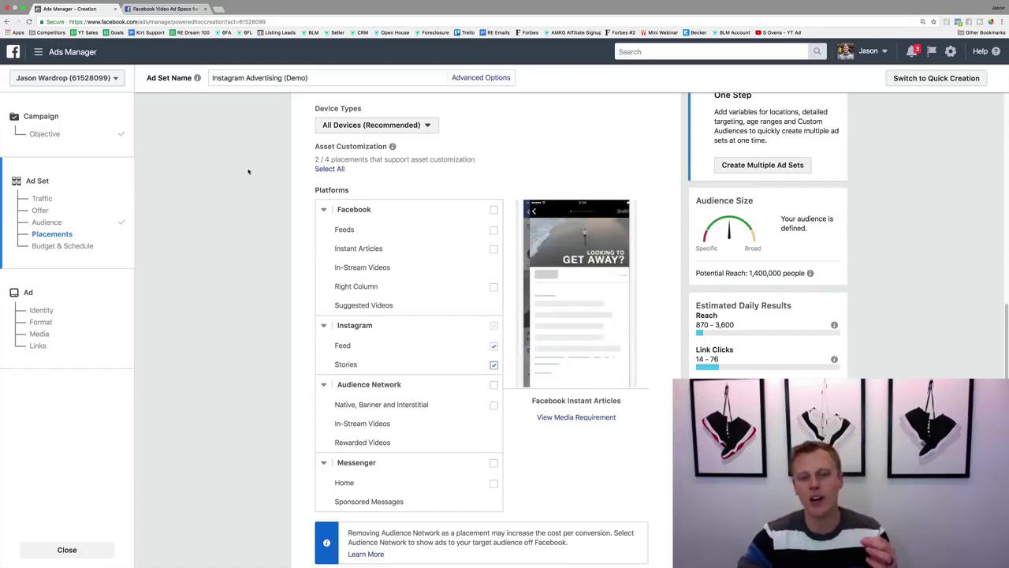
mouse_move(395, 349)
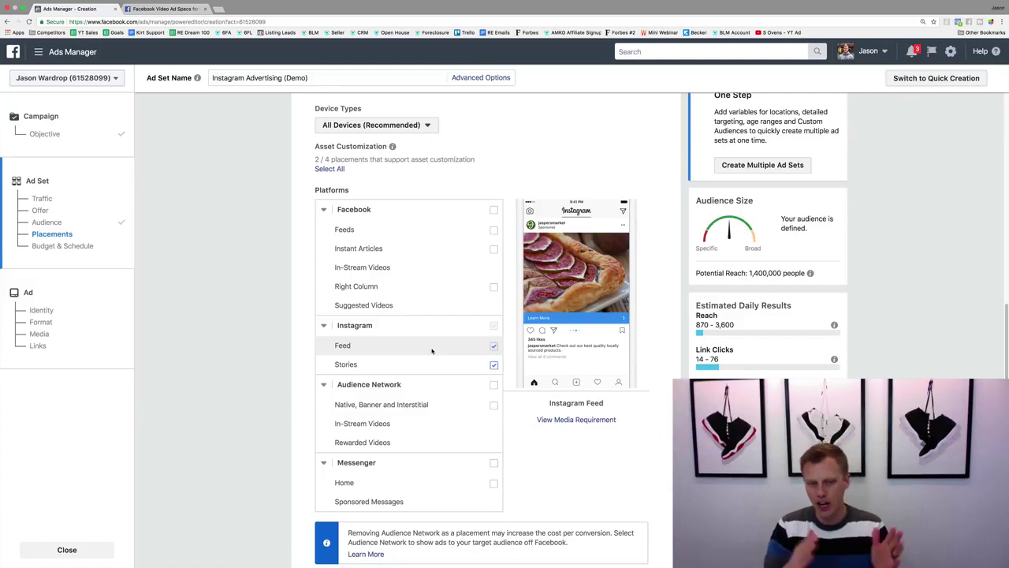
click(495, 366)
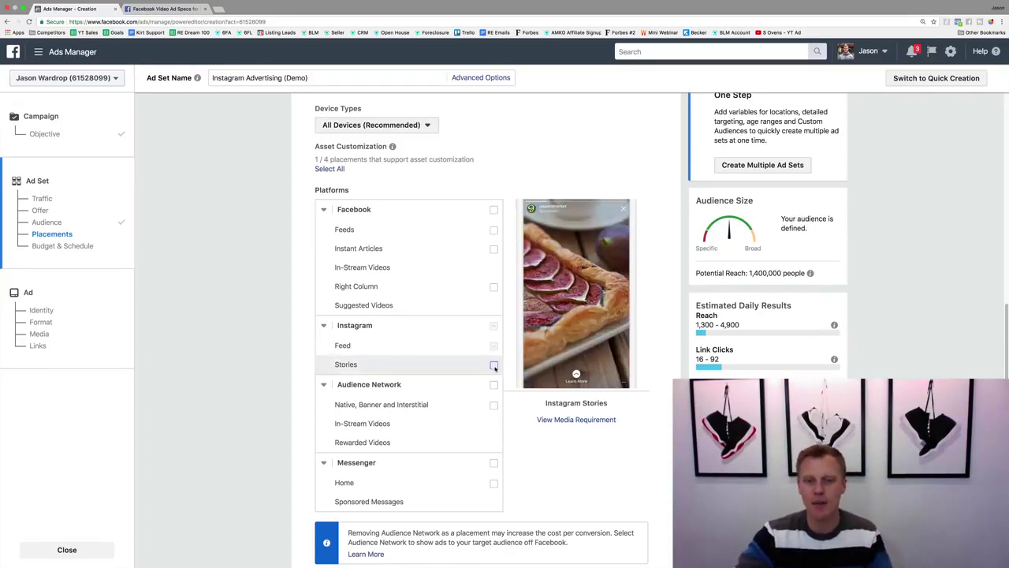
click(493, 365)
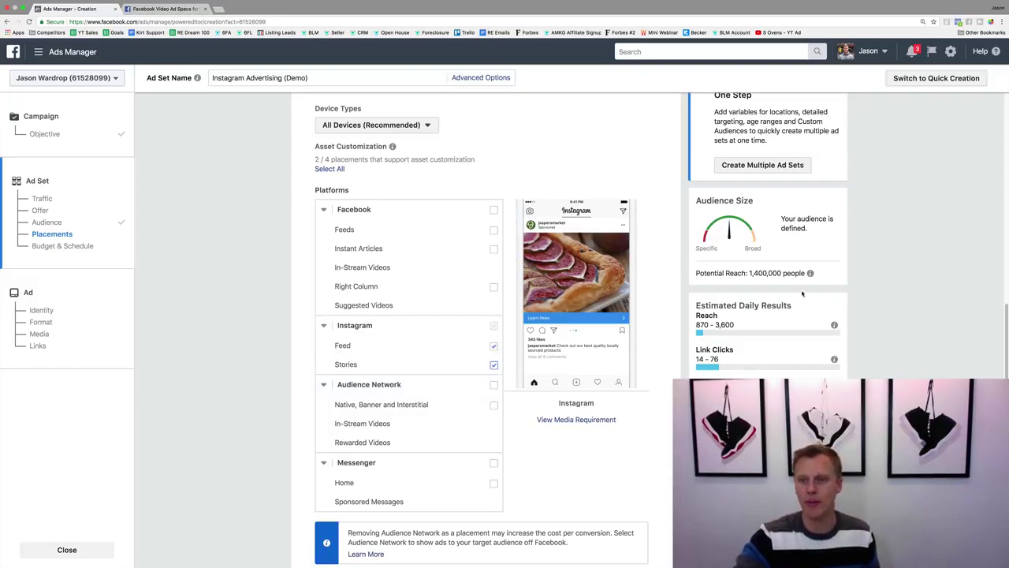
- Try a lifetime budget of $100 for the ad set
scroll(655, 301, down, 10)
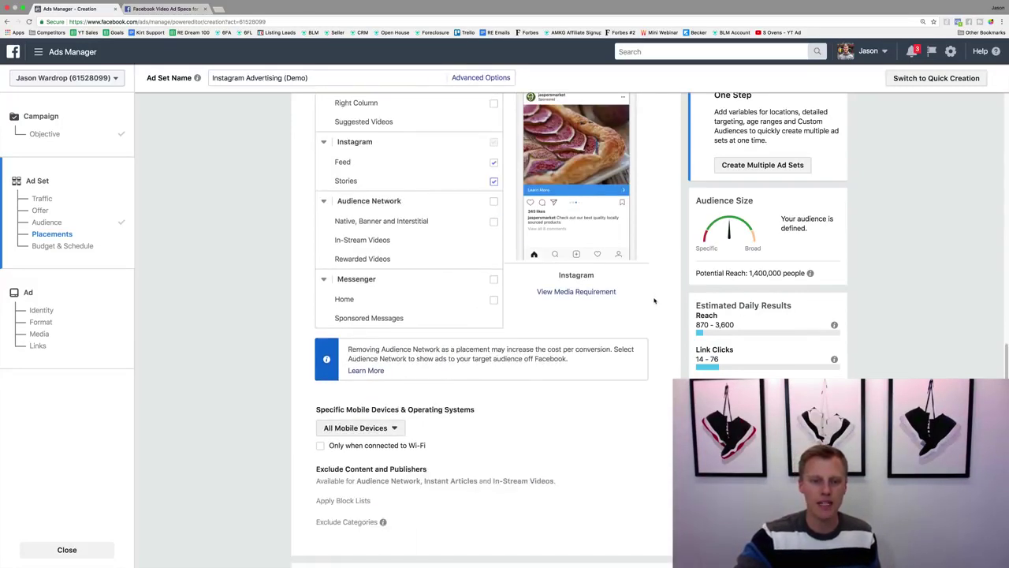
click(452, 388)
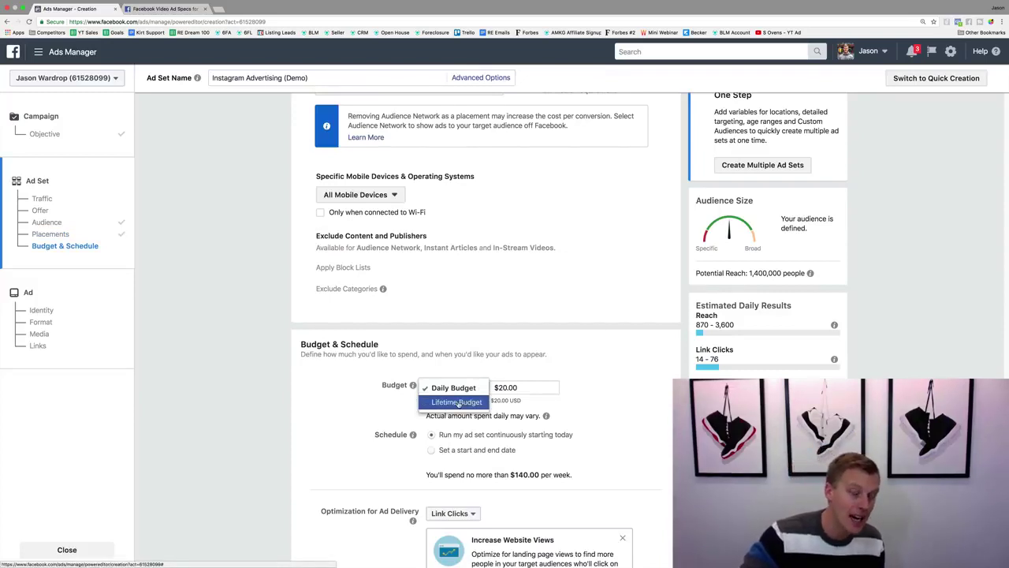
click(454, 388)
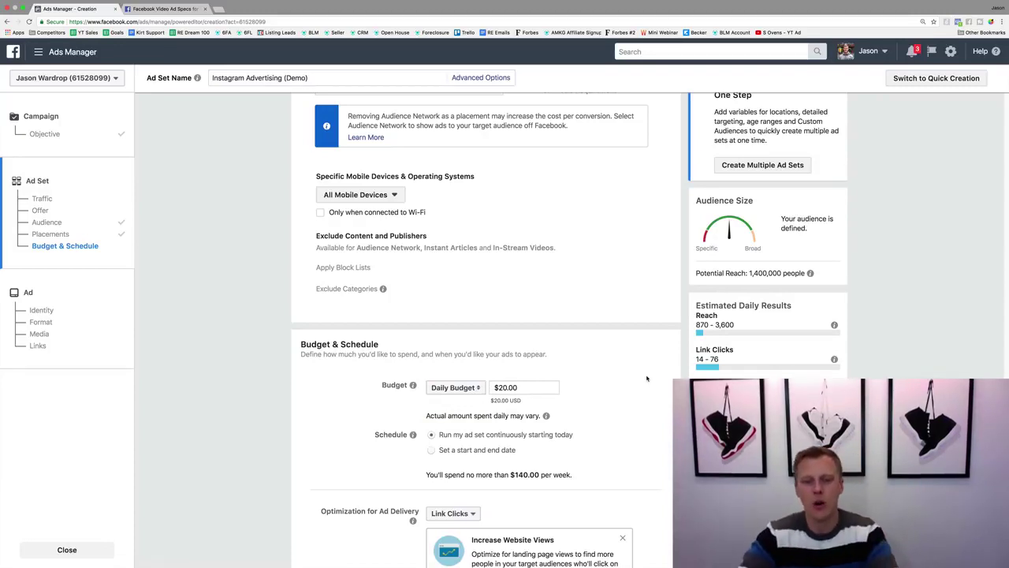
click(456, 387)
click(470, 403)
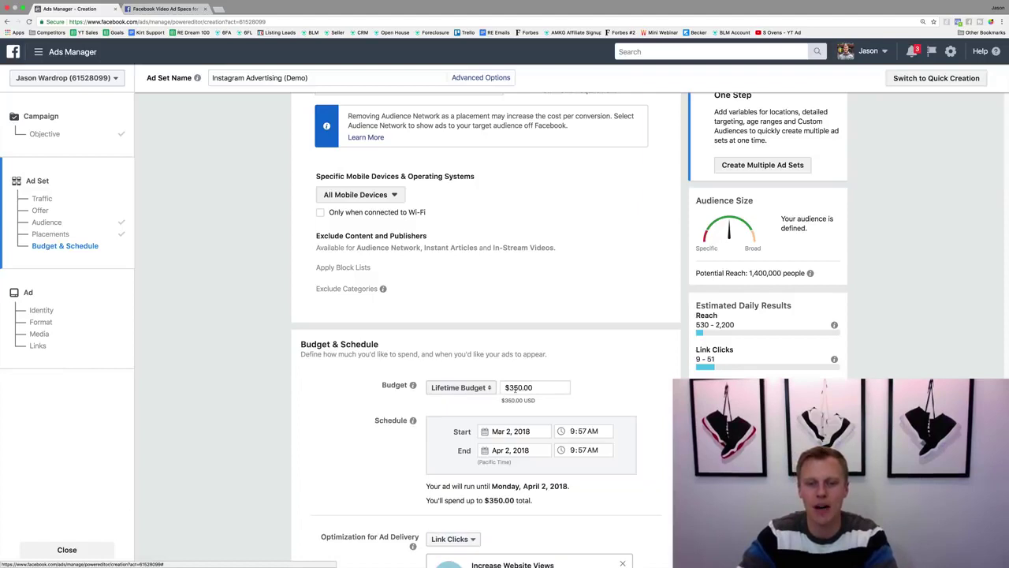
drag(510, 387, 523, 387)
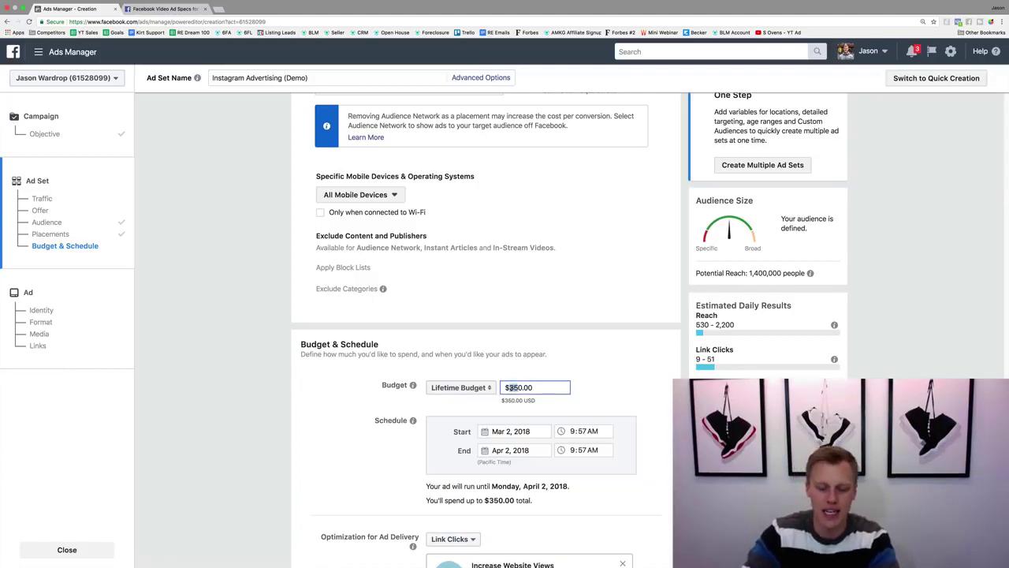
key(BackSpace)
text(1000)
key(BackSpace)
click(649, 298)
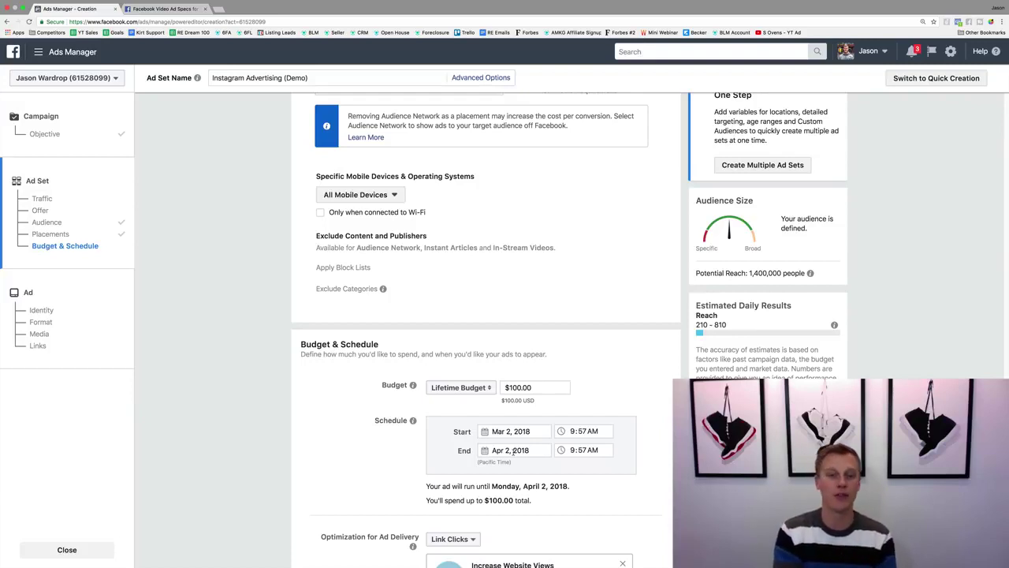
- Set a daily budget of $10 and schedule the ad set to run continuously starting today
click(459, 387)
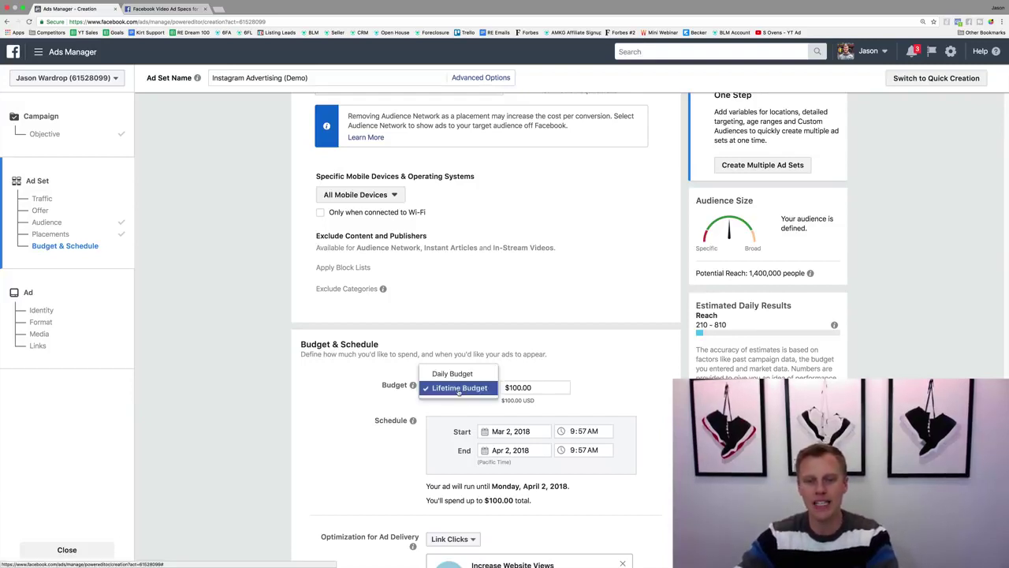
click(458, 375)
click(499, 387)
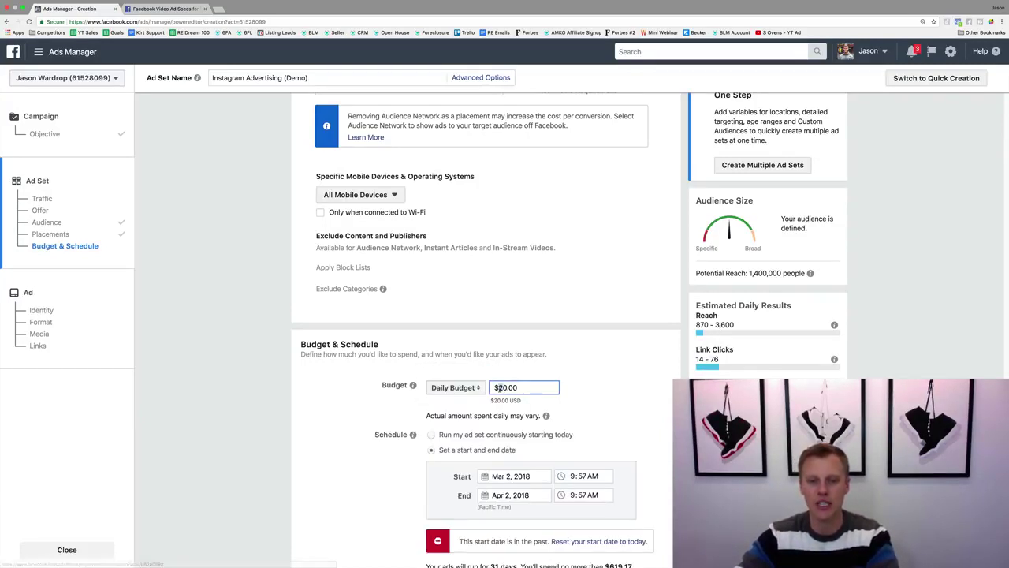
click(618, 389)
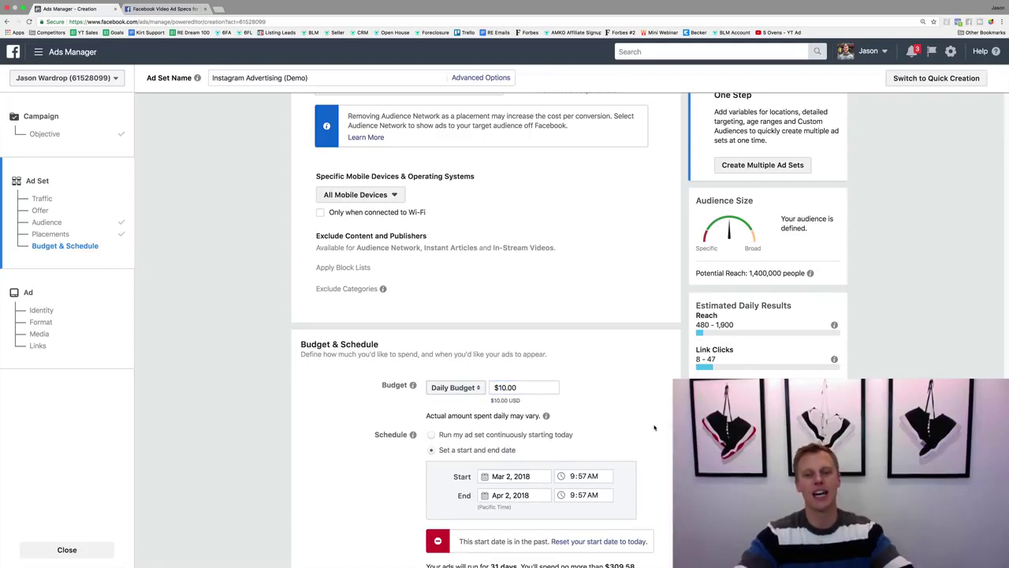
click(431, 436)
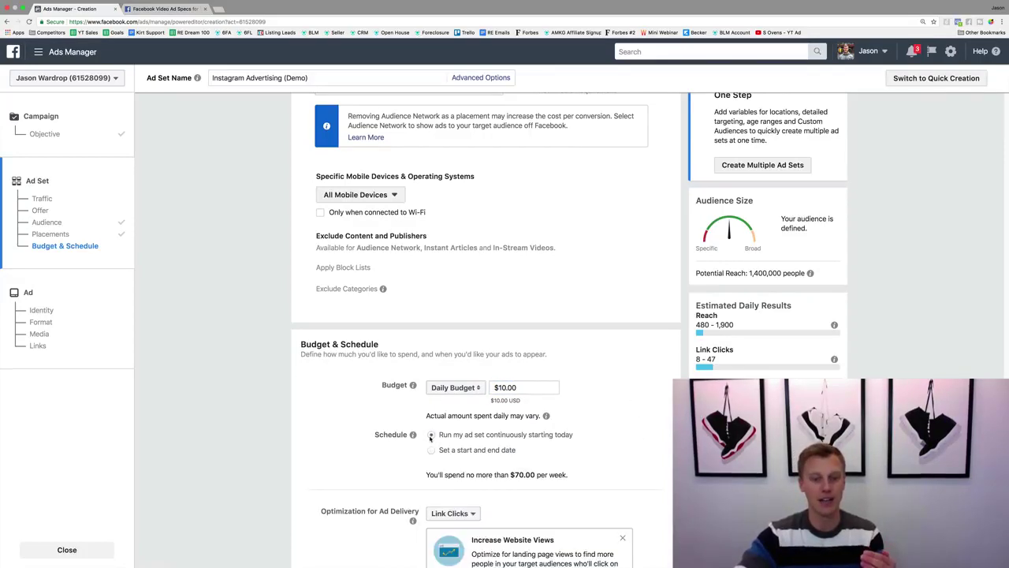
scroll(395, 440, down, 3)
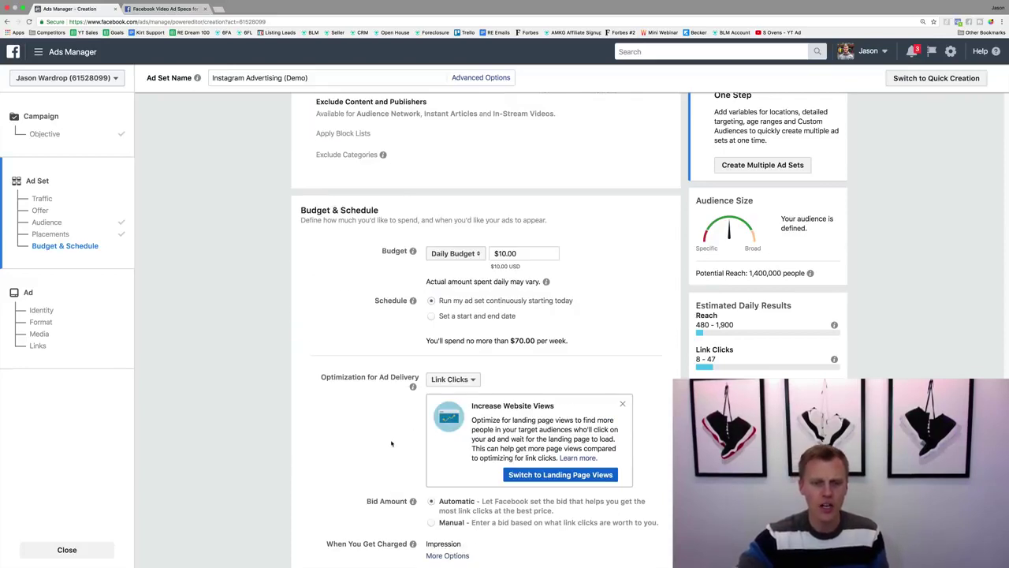
scroll(359, 456, down, 3)
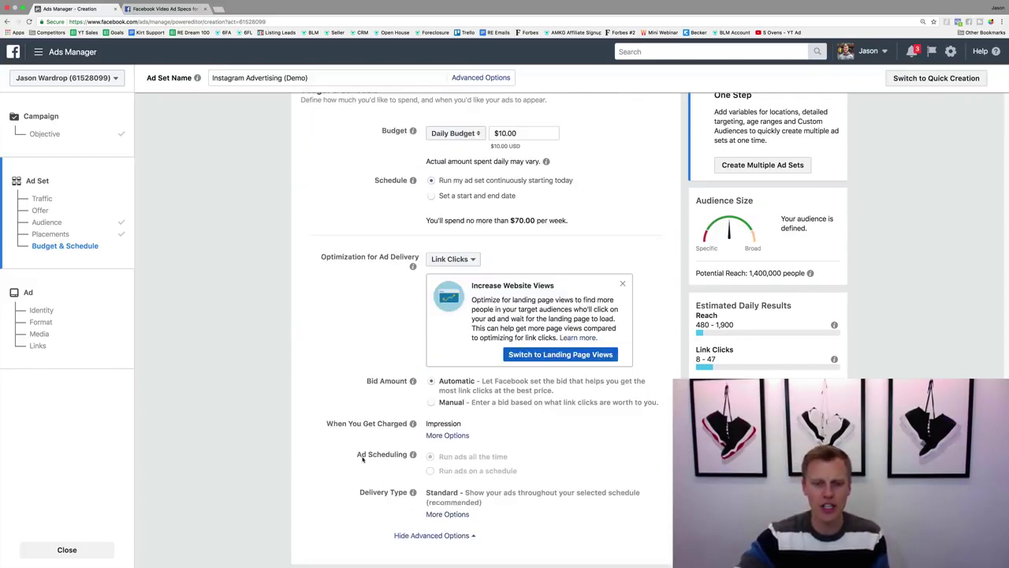
- Choose Link Clicks as the ad set's optimization for ad delivery
scroll(364, 454, down, 1)
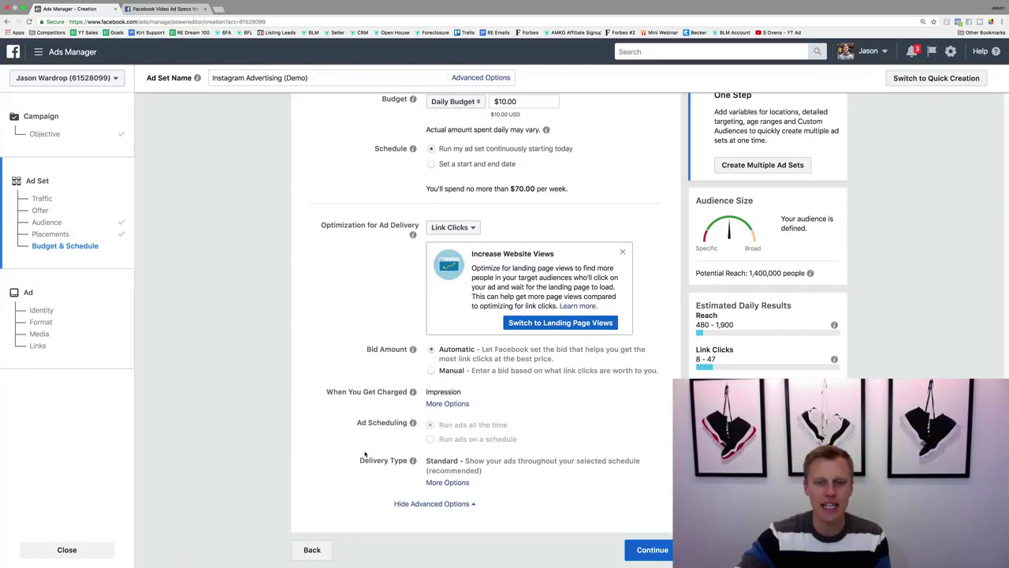
click(472, 227)
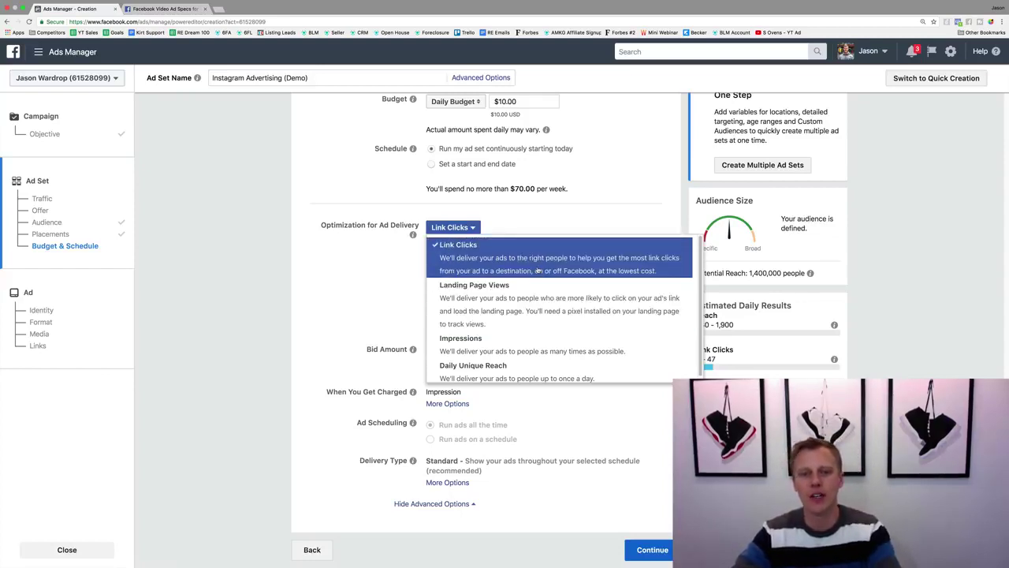
click(539, 265)
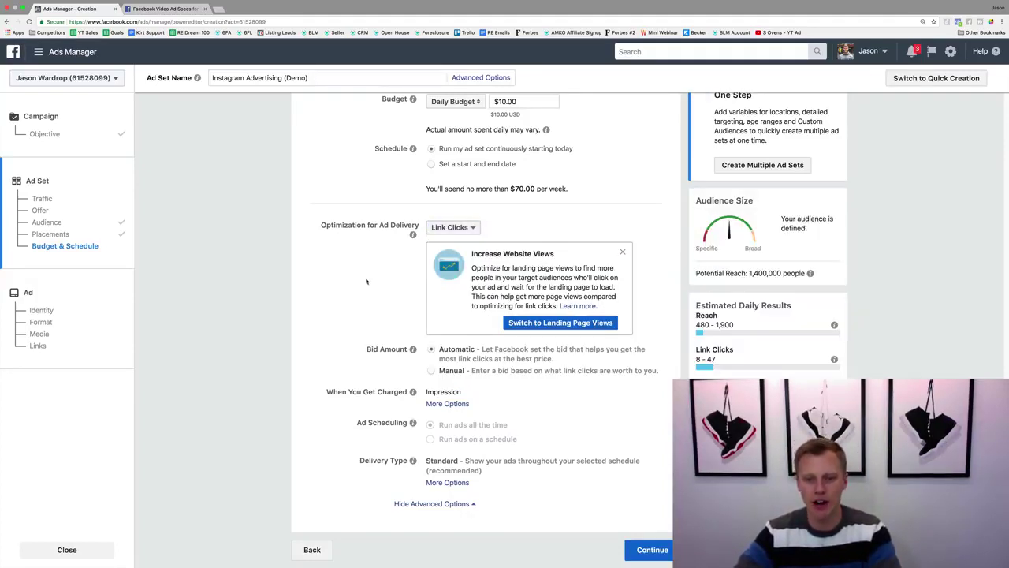
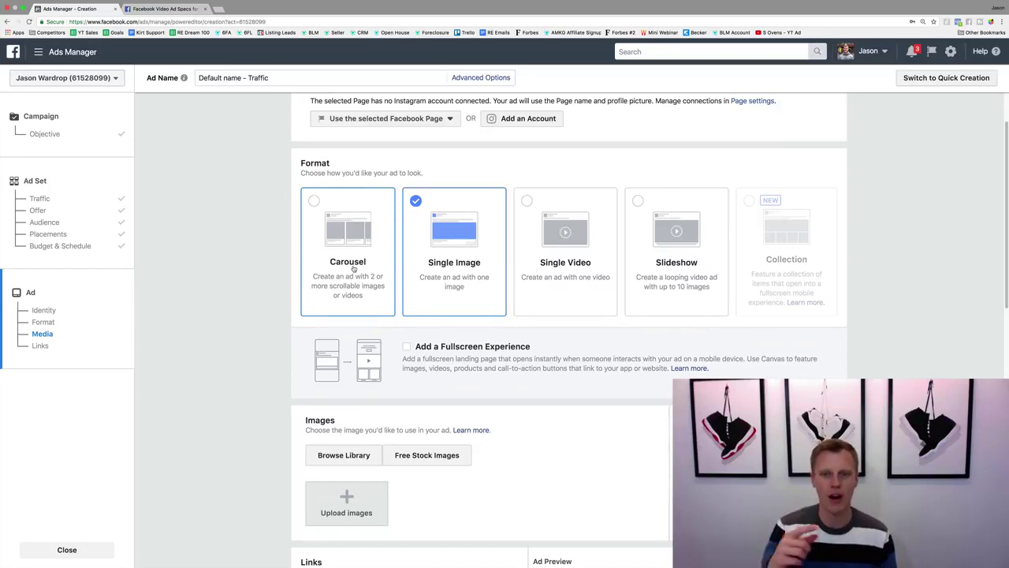
- Set the ad format to Single Video and use the selected Facebook Page as the Instagram account identity
click(559, 244)
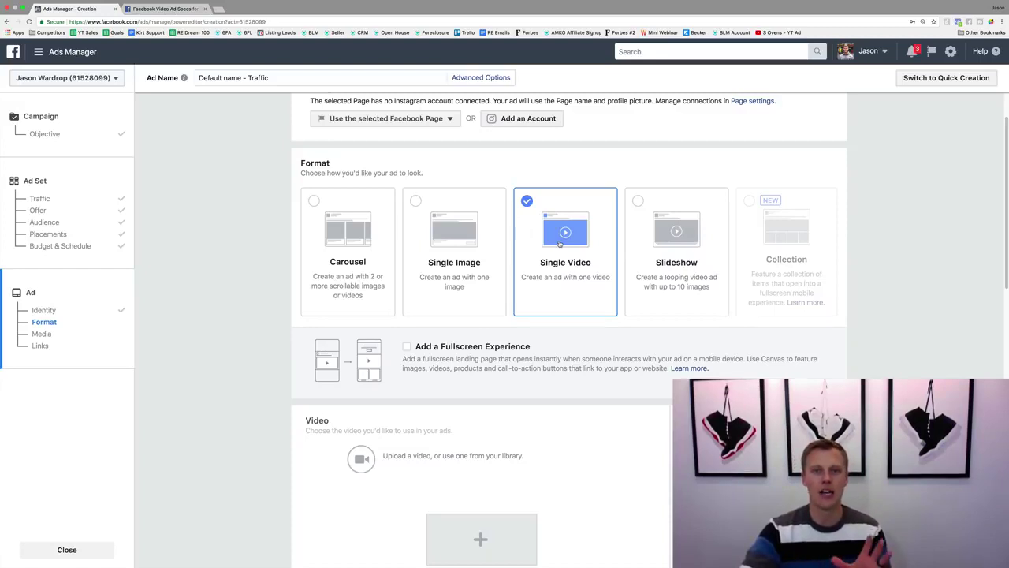
scroll(508, 272, up, 3)
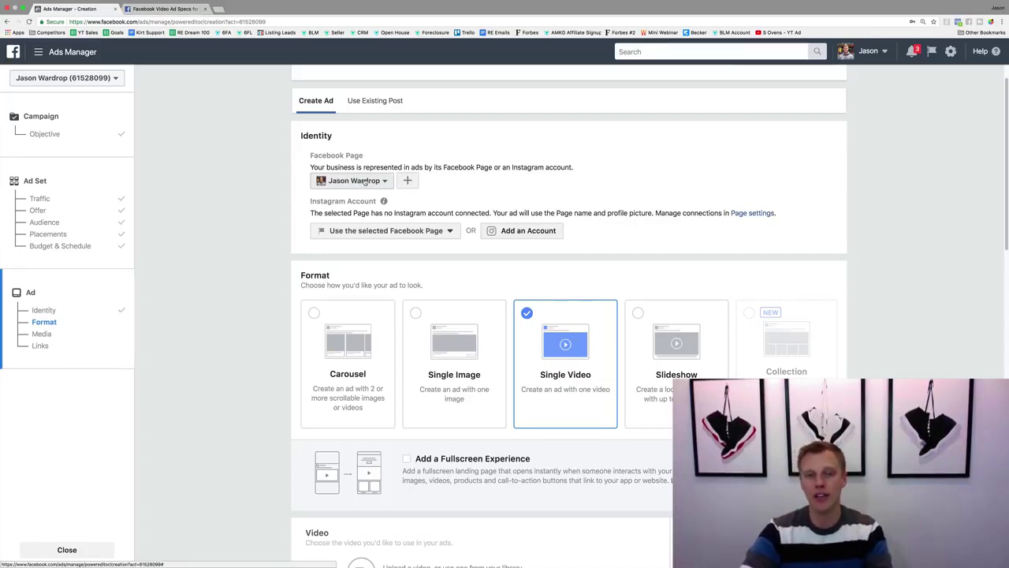
click(385, 231)
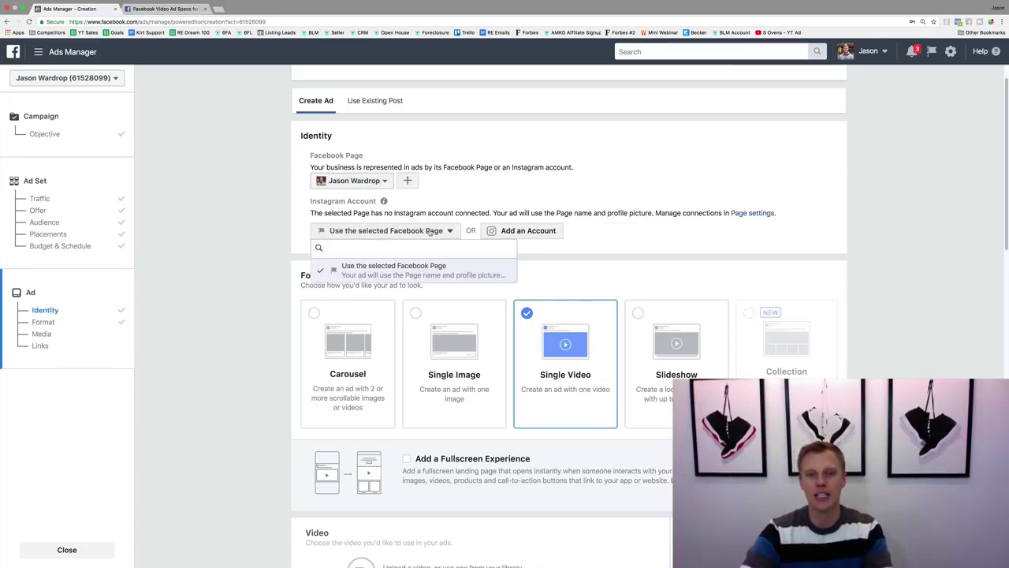
click(433, 272)
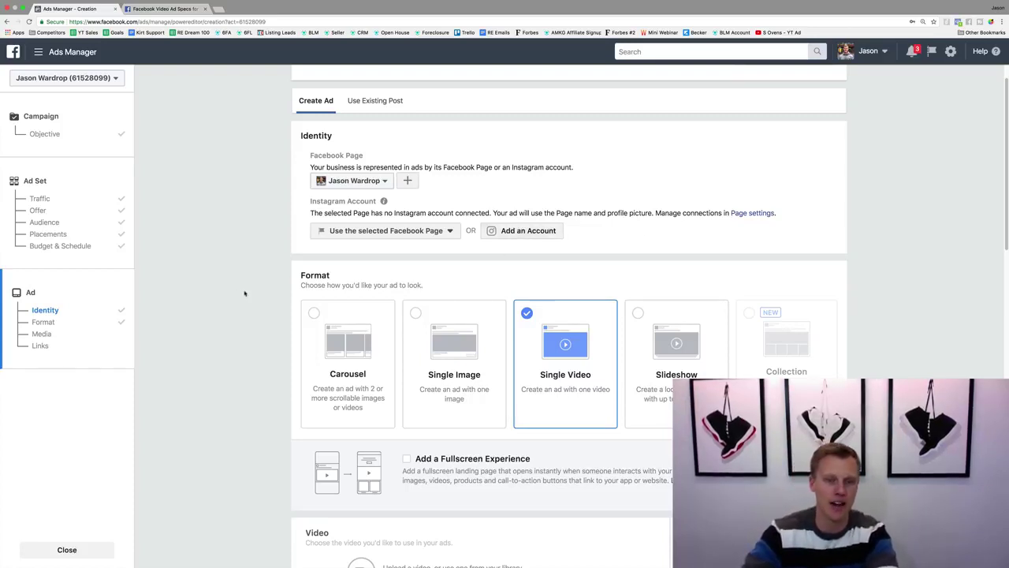
- Add the 0:10 video from the account's video library as the ad's media
scroll(261, 303, down, 5)
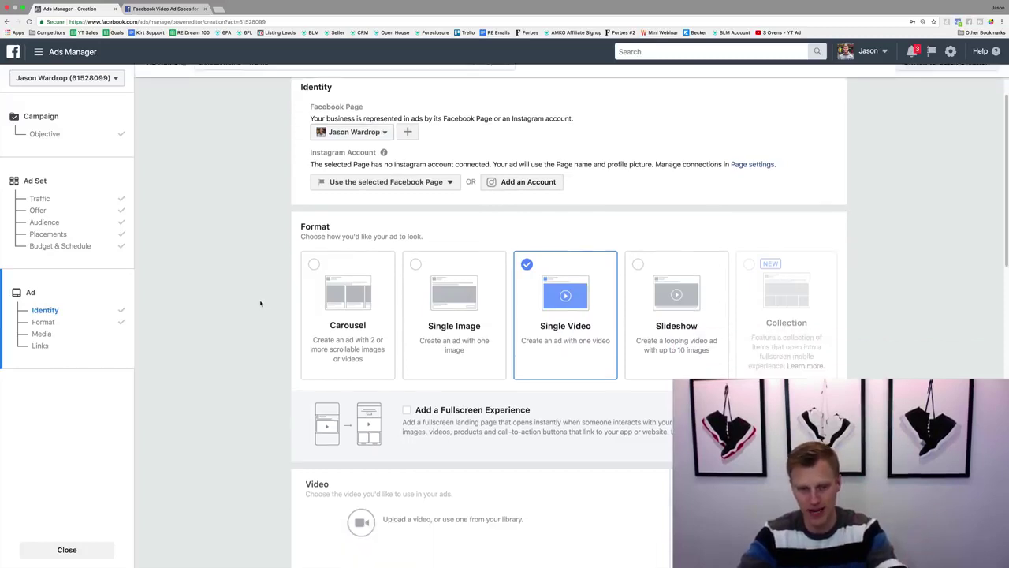
scroll(260, 303, down, 3)
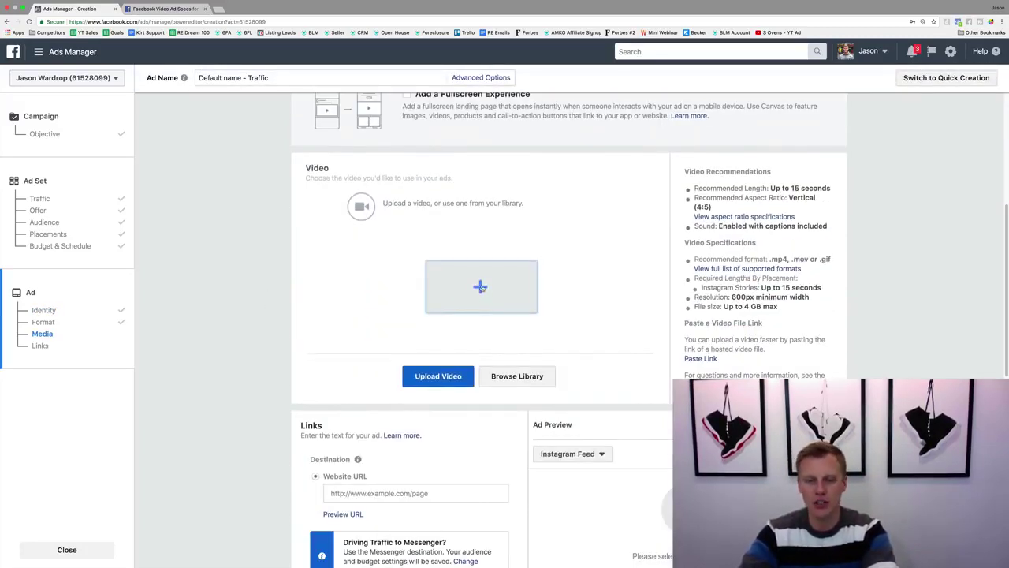
click(500, 381)
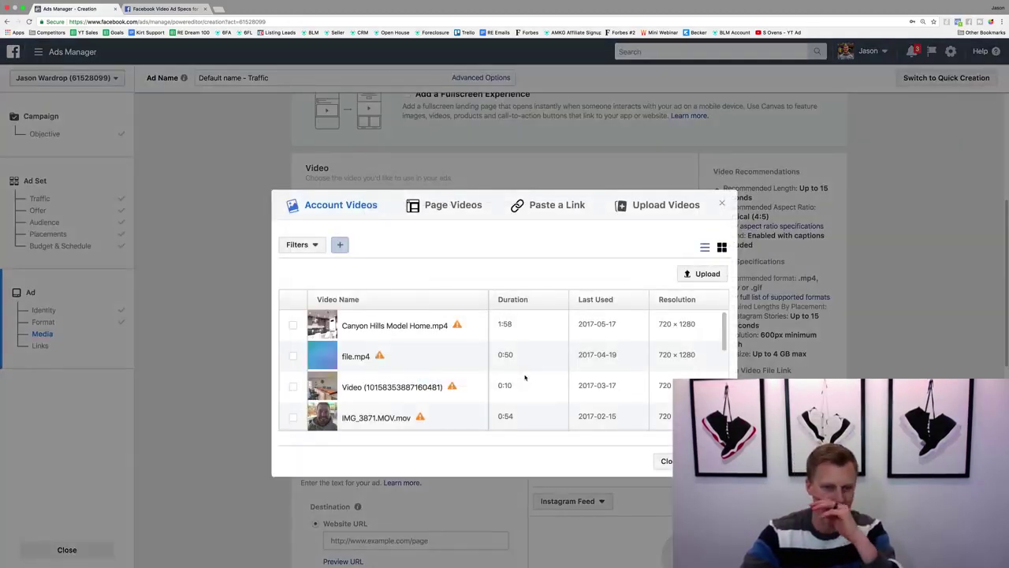
click(292, 354)
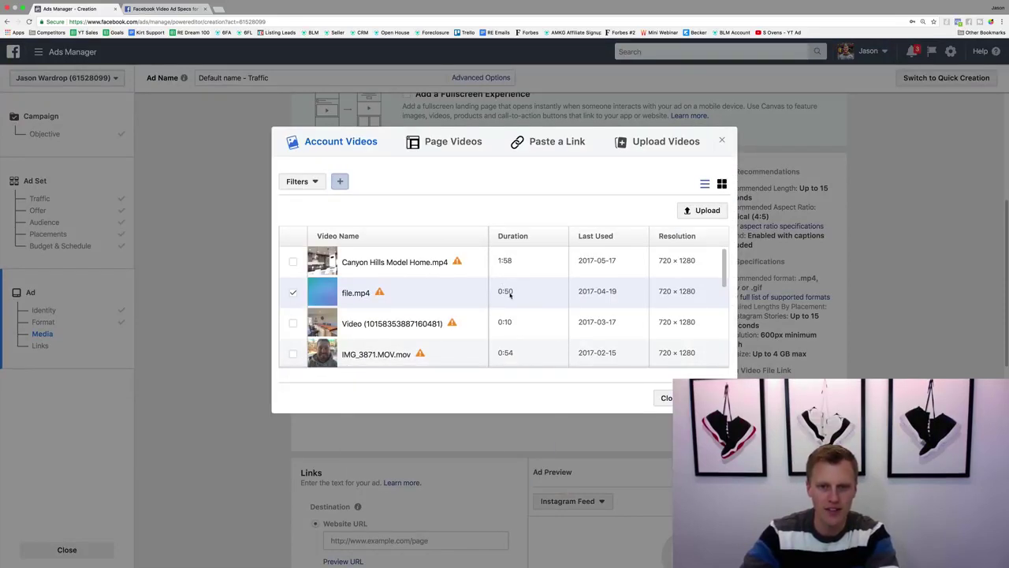
click(292, 322)
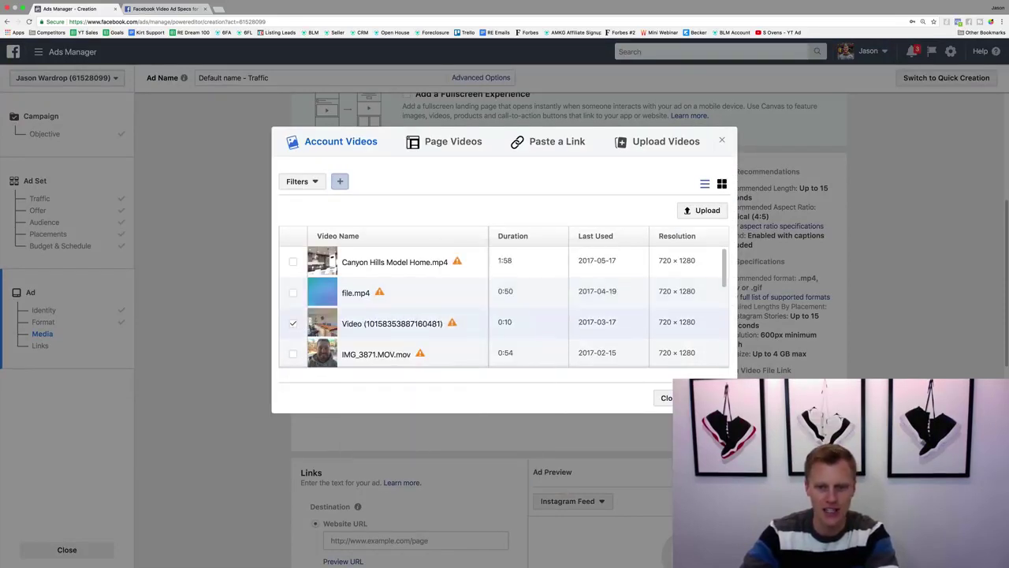
key(Return)
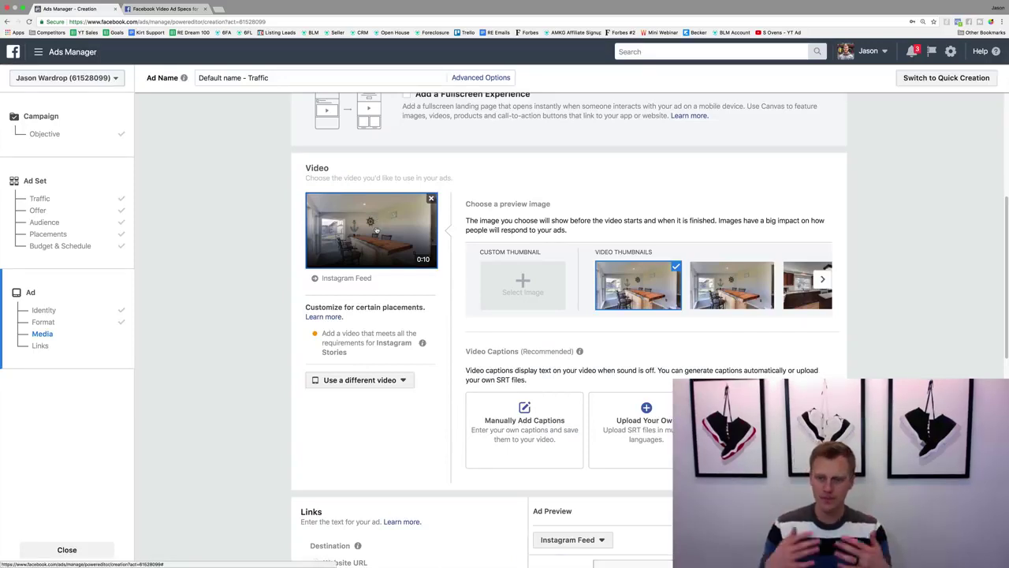
scroll(374, 232, down, 5)
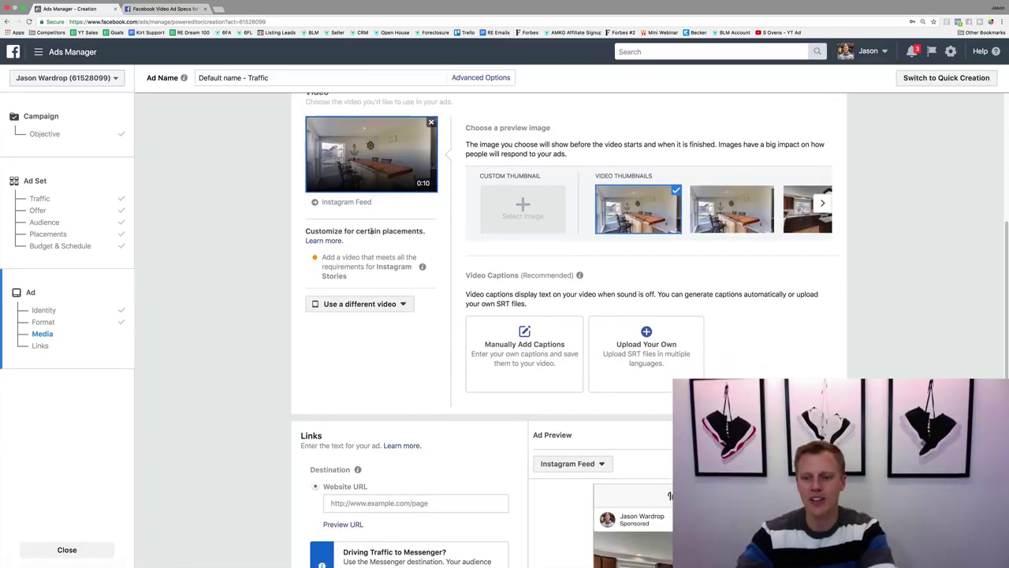
scroll(371, 229, down, 2)
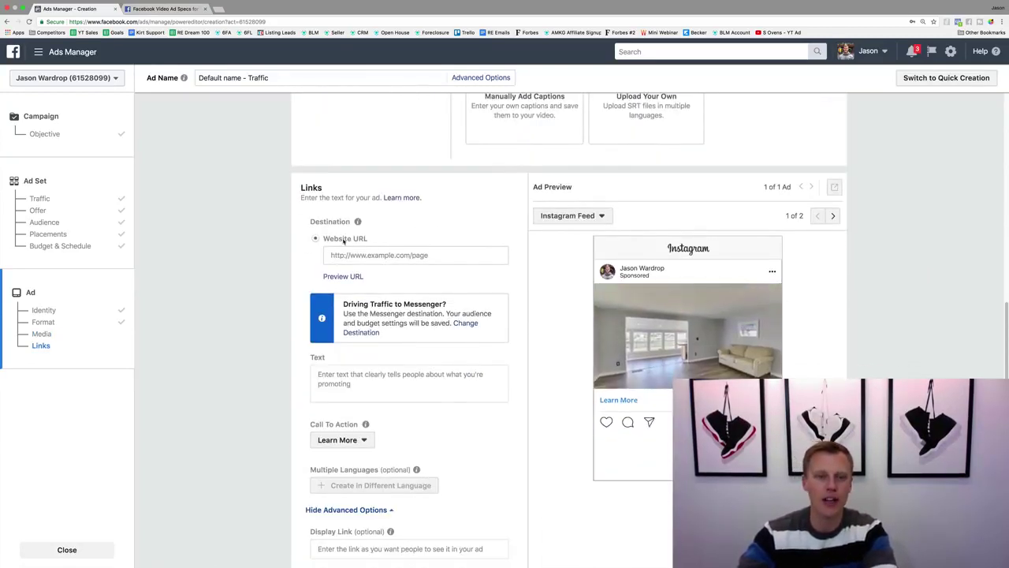
click(369, 255)
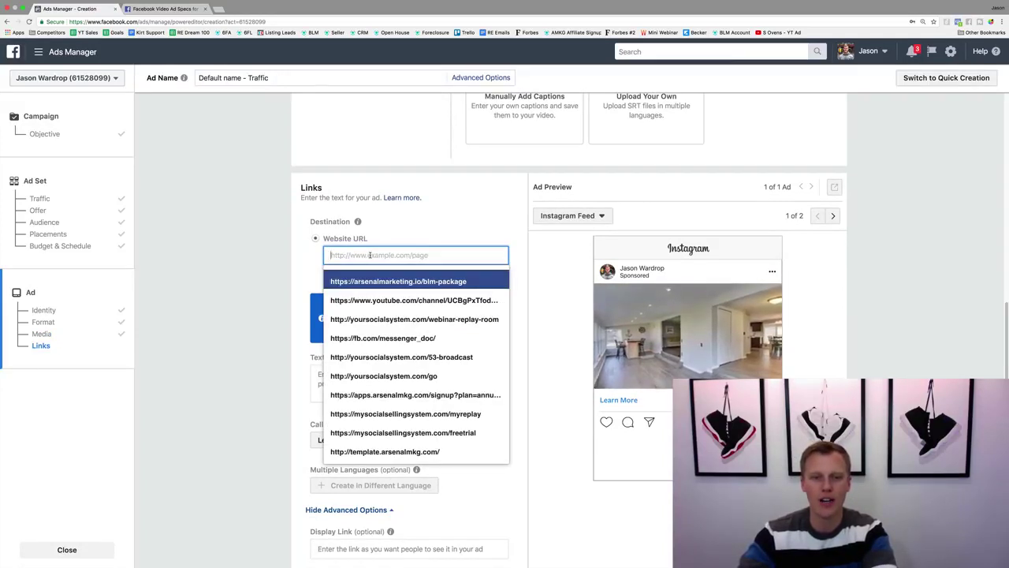
click(219, 9)
text(google.com)
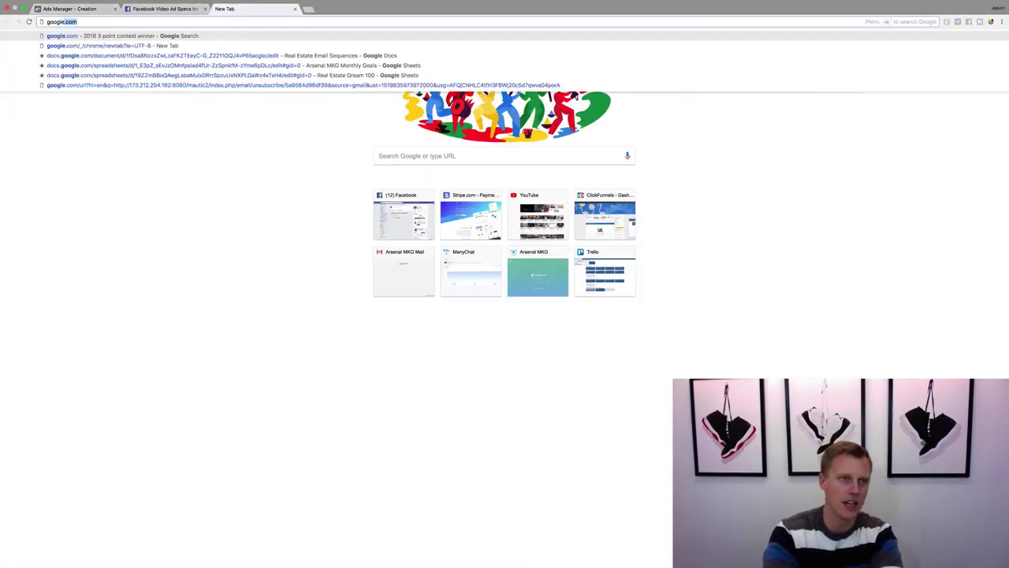
key(Return)
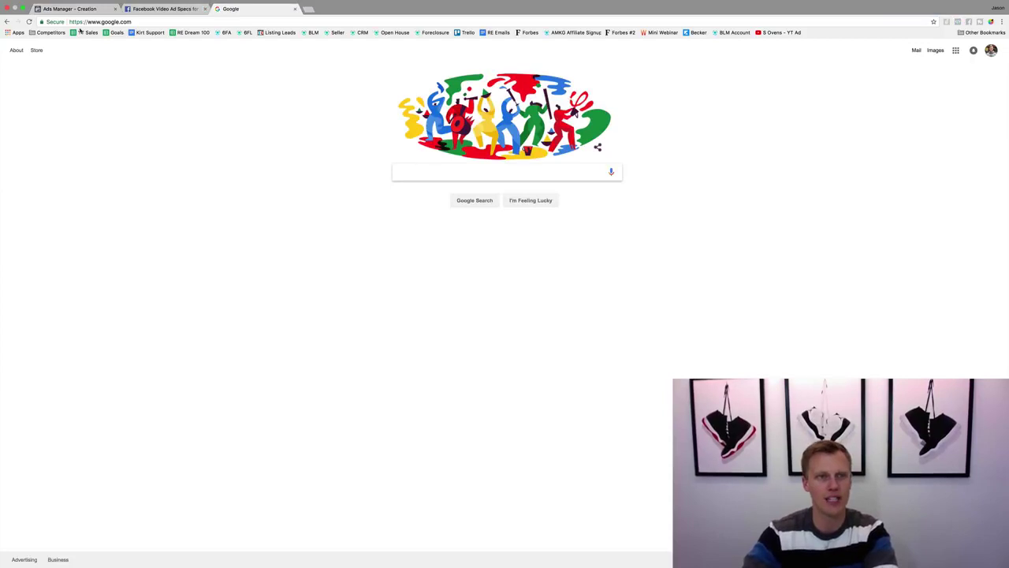
click(88, 9)
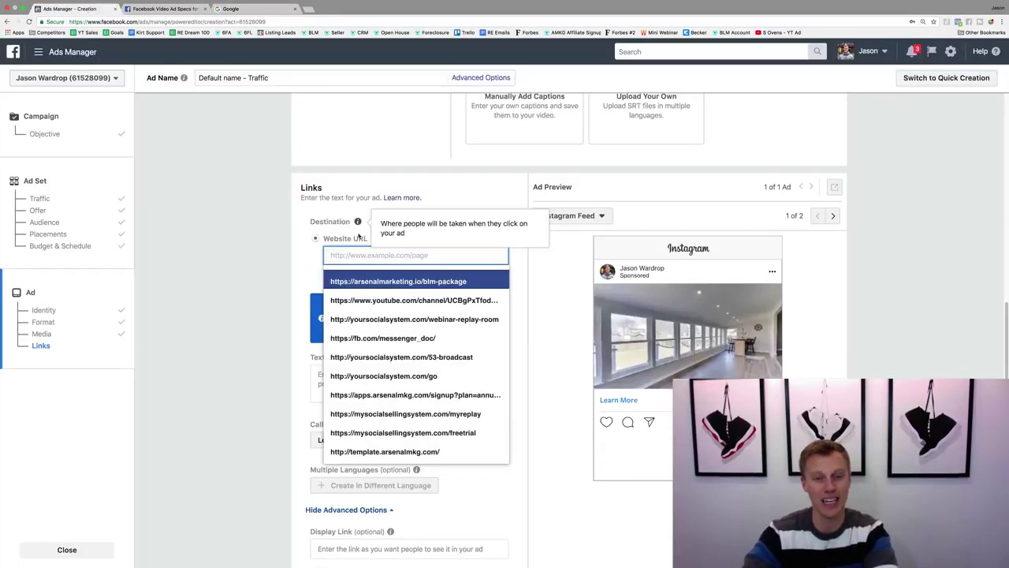
text(https://www.google.com/)
click(366, 277)
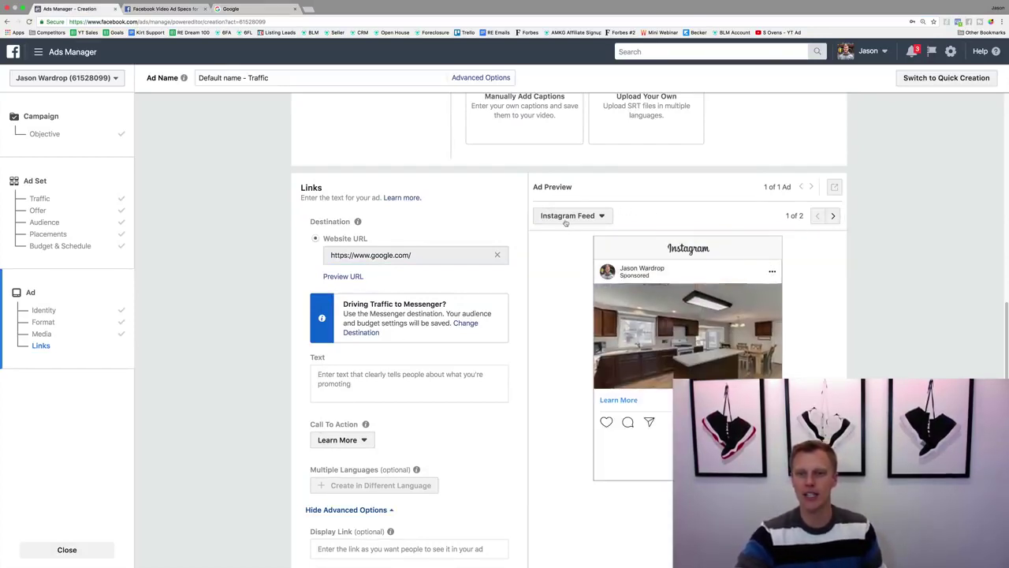
- Preview the ad for Instagram Stories, check the Instagram Stories requirements in the Facebook video ad specs, and return to Ads Manager
click(832, 216)
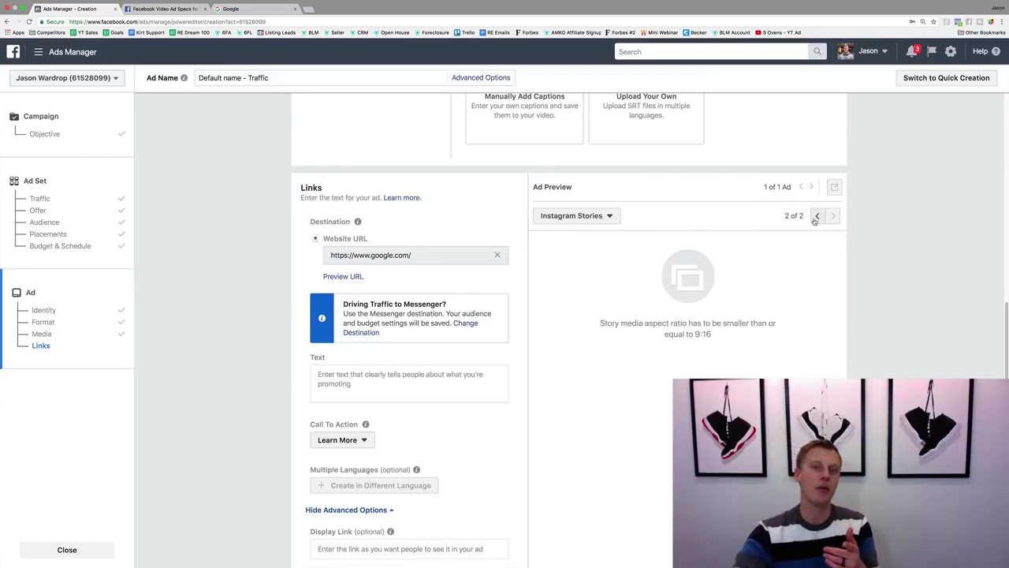
click(164, 9)
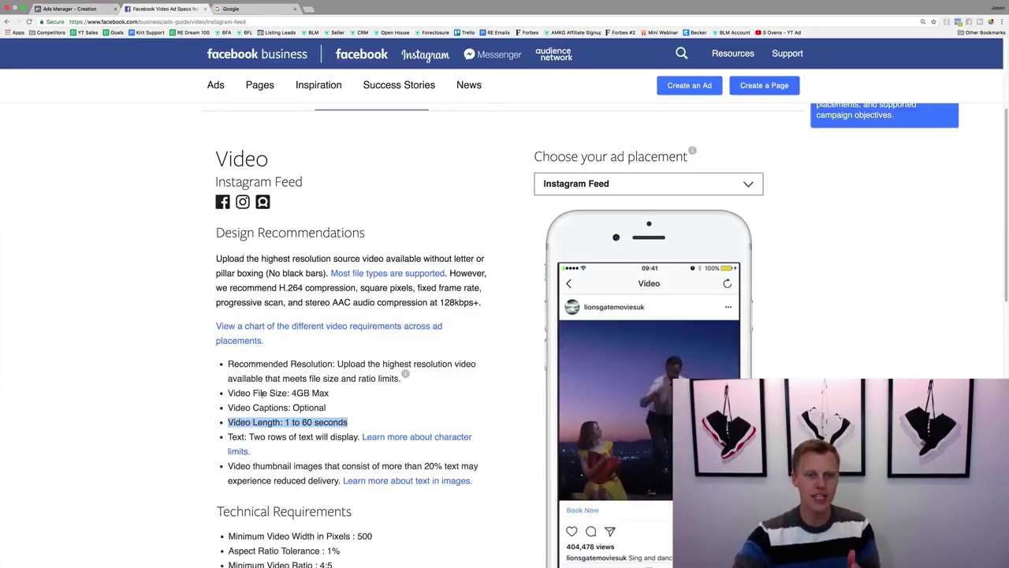
click(599, 183)
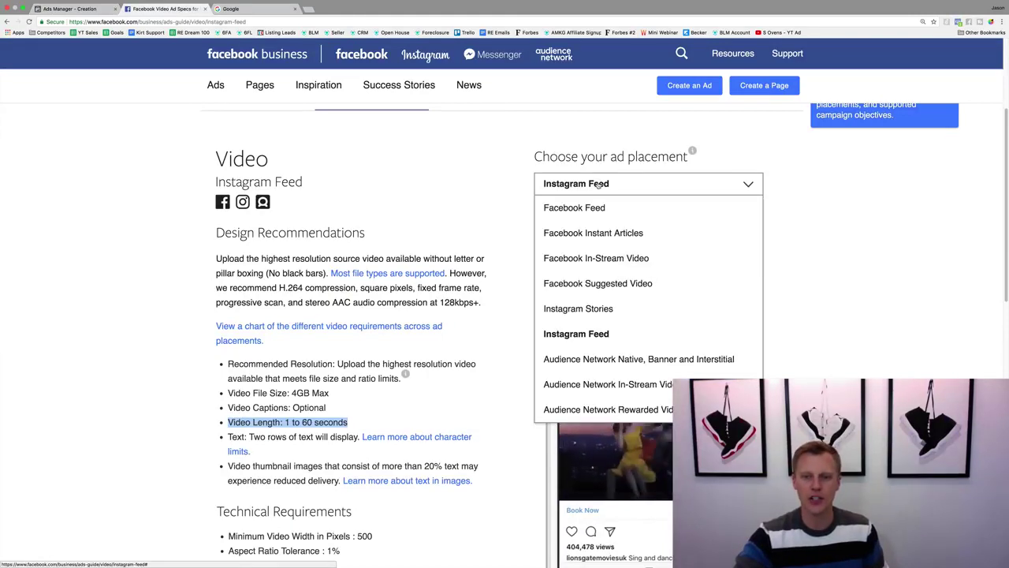
click(602, 307)
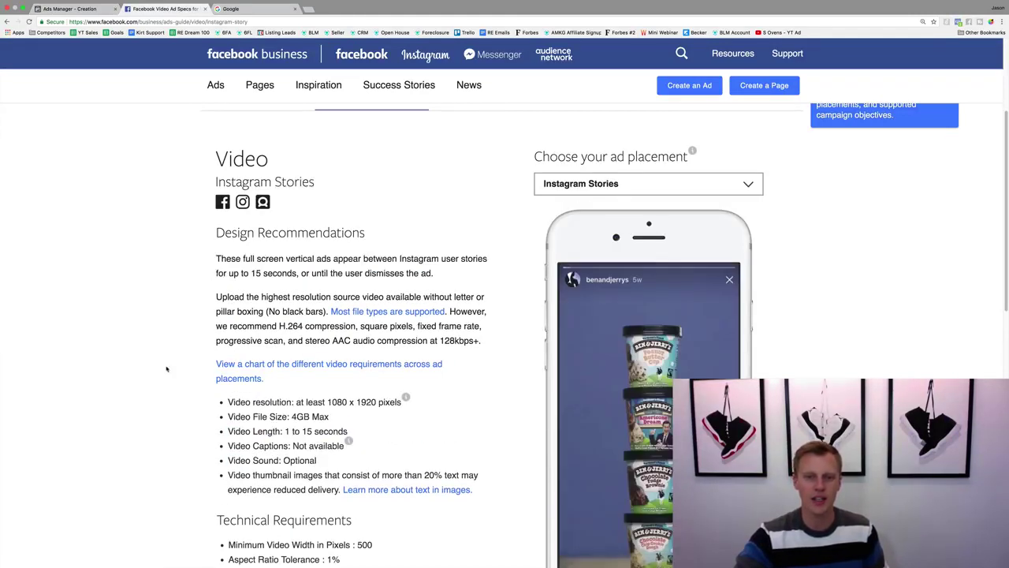
scroll(495, 375, down, 3)
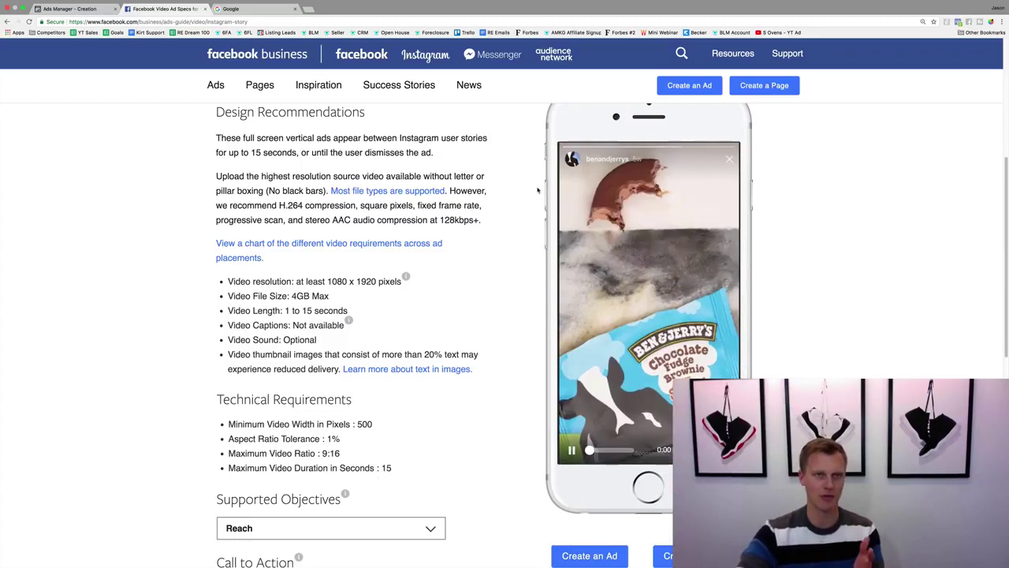
click(113, 7)
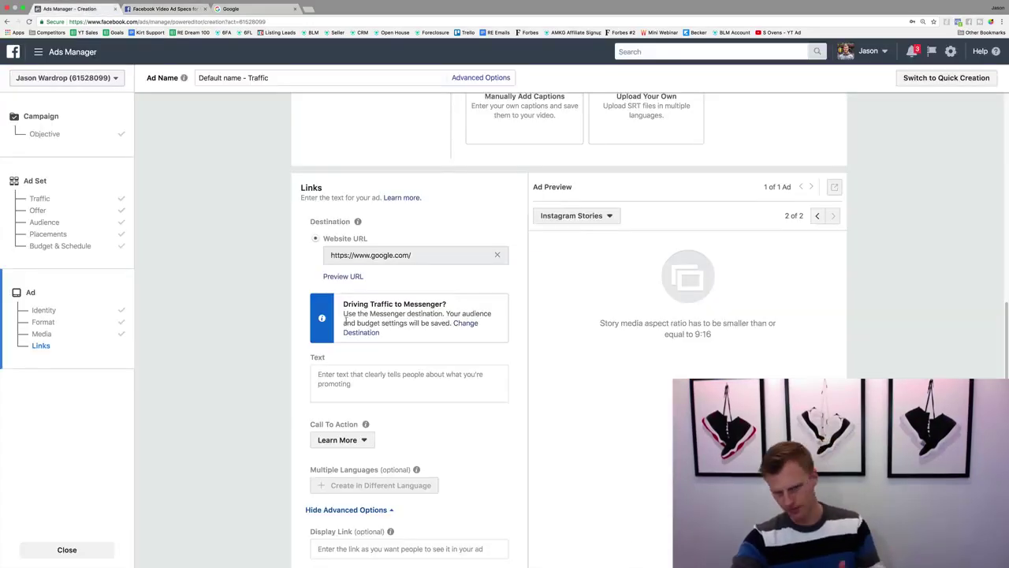
- Review the chosen video's placement requirements and return the ad preview to Instagram Feed
scroll(317, 352, up, 7)
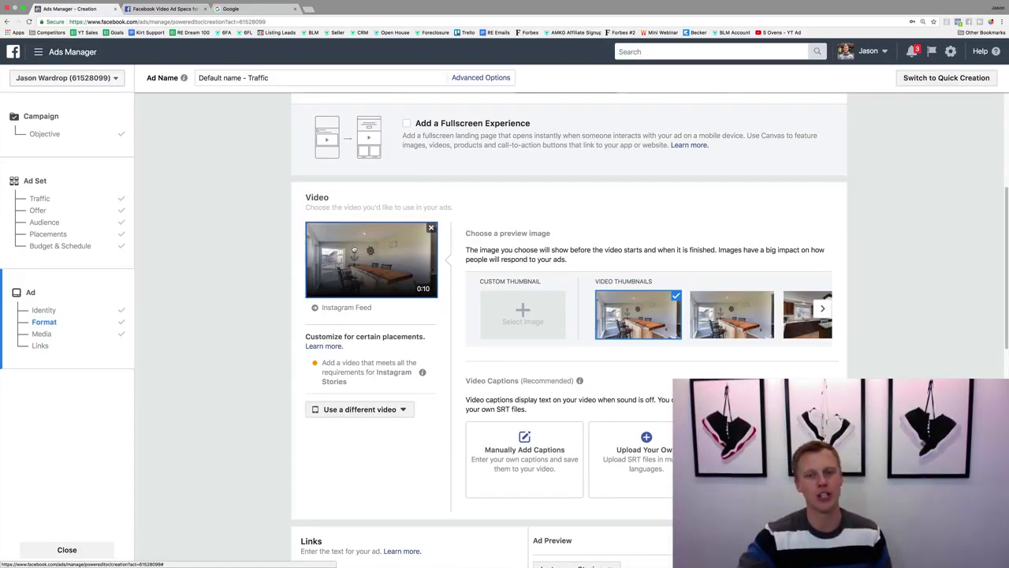
scroll(361, 282, down, 5)
scroll(361, 281, down, 4)
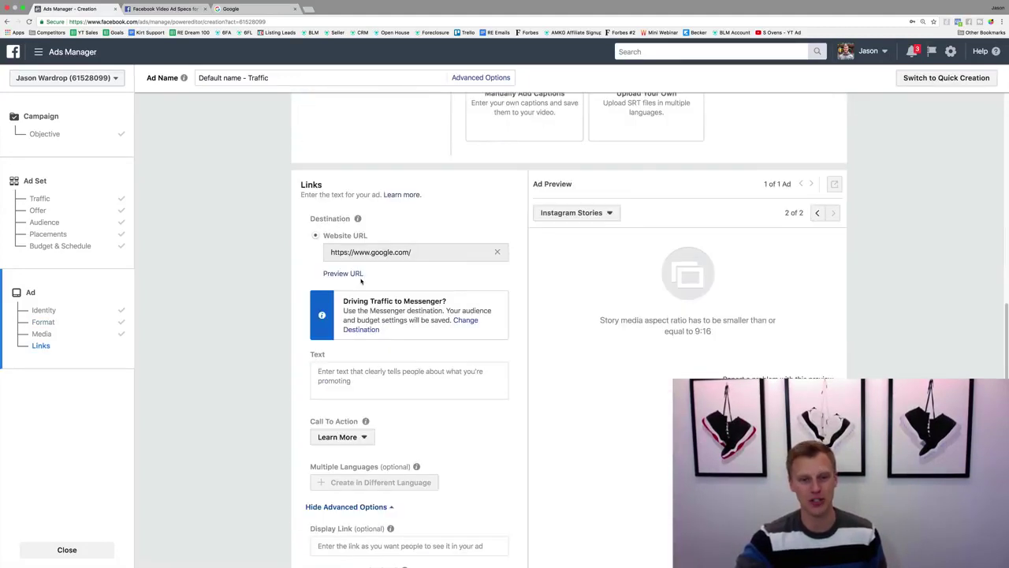
click(817, 215)
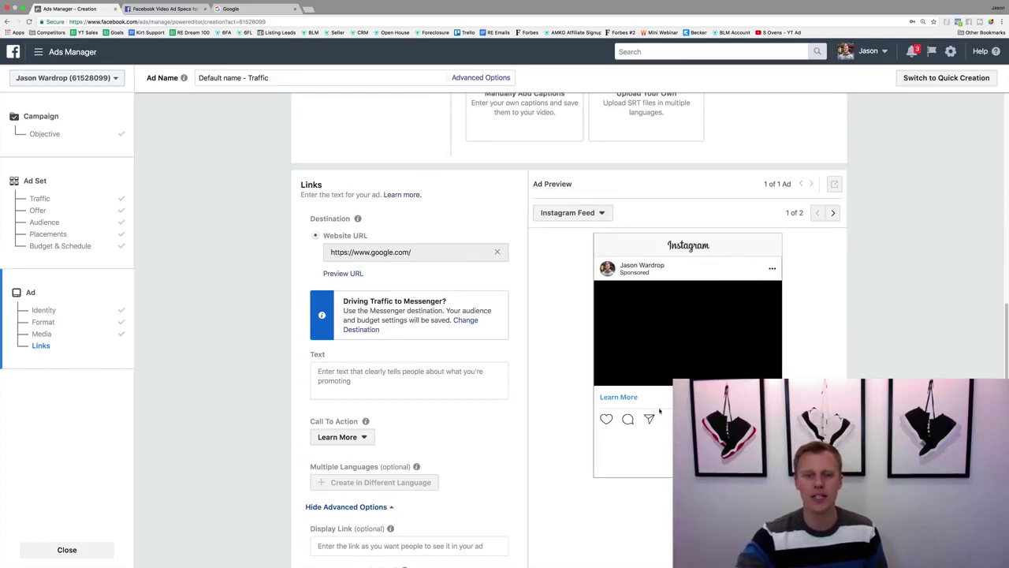
- Enter "Type your text..." as the ad's text
click(339, 375)
text(Ty)
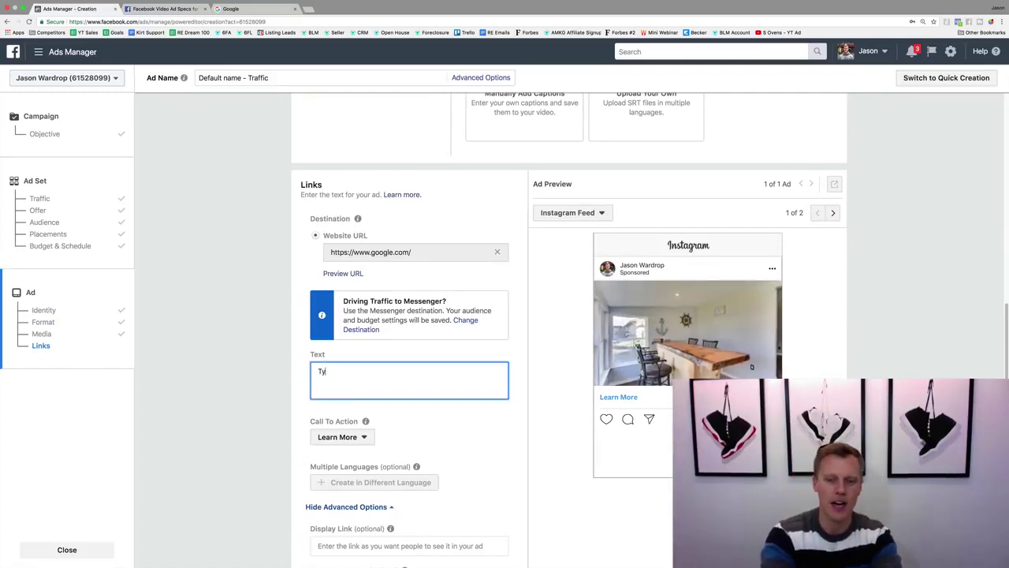
text(pe your text...)
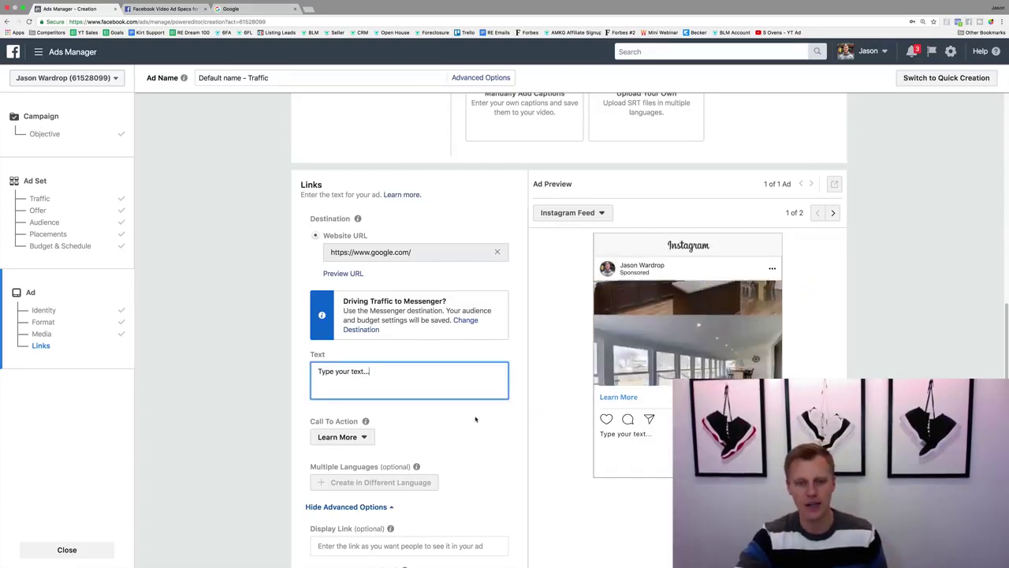
- Choose Learn More as the ad's call to action and look over the advanced and conversion tracking options
scroll(447, 420, down, 1)
click(364, 399)
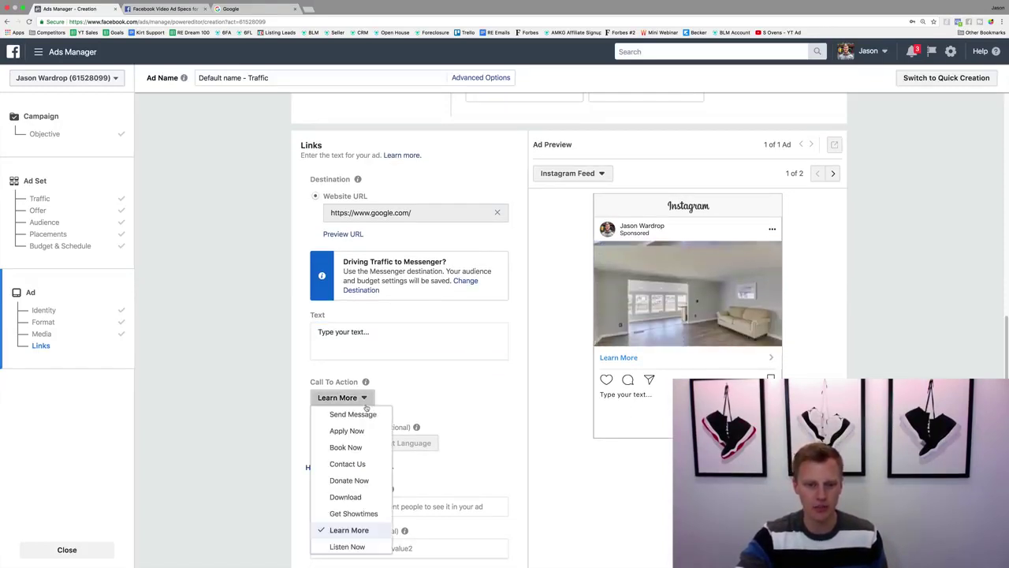
scroll(361, 495, down, 2)
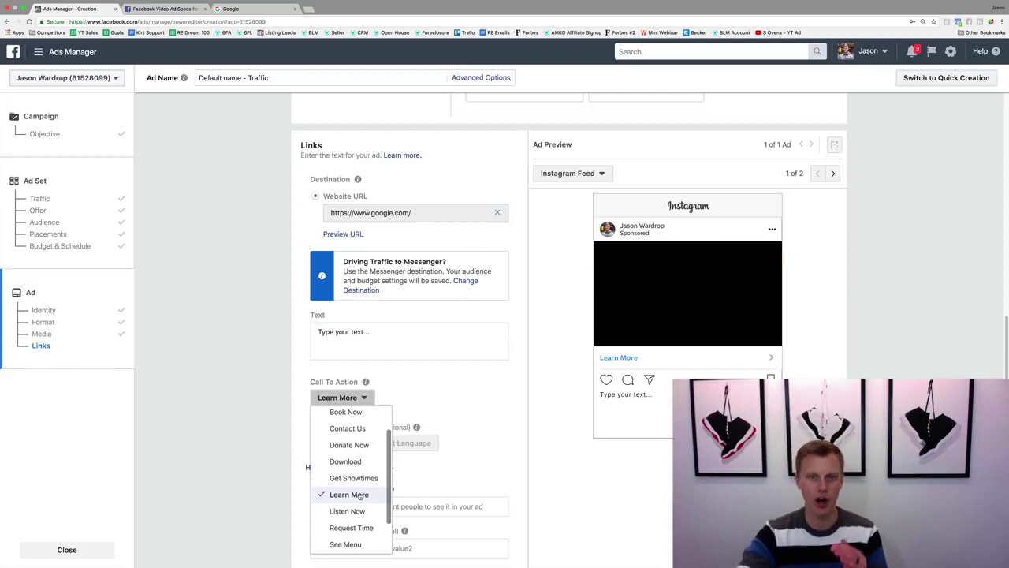
click(359, 496)
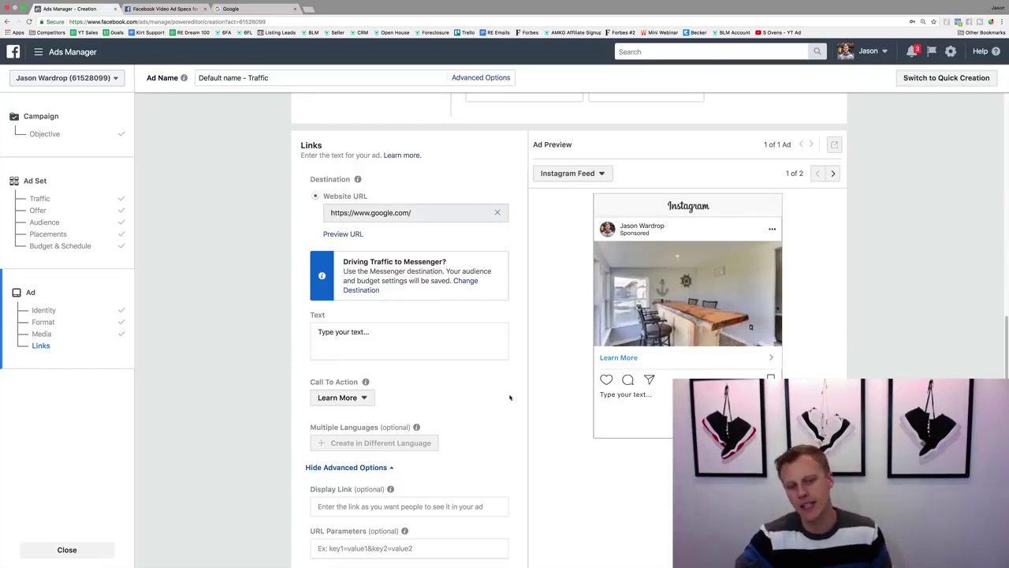
scroll(516, 391, down, 5)
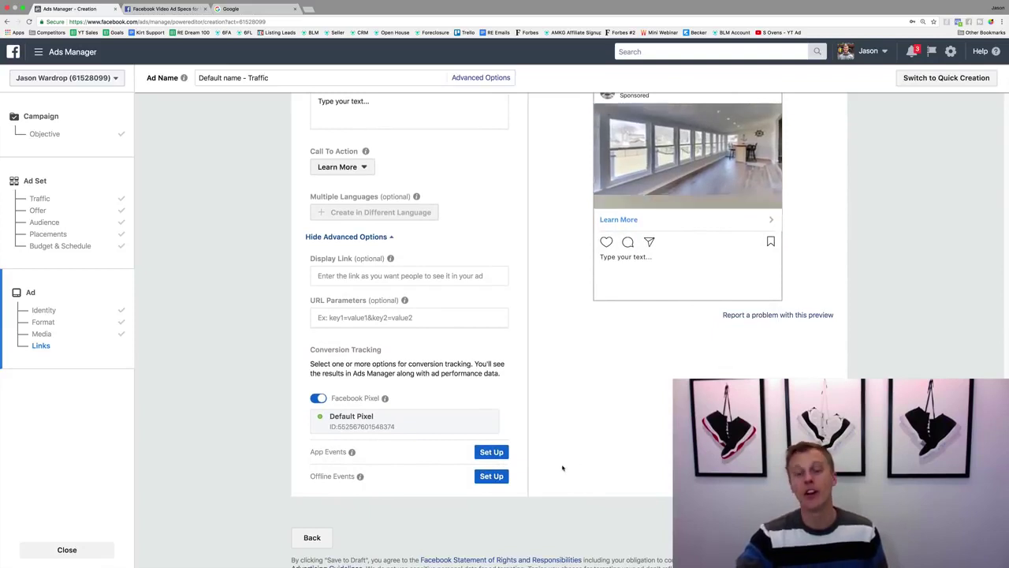
scroll(563, 467, up, 6)
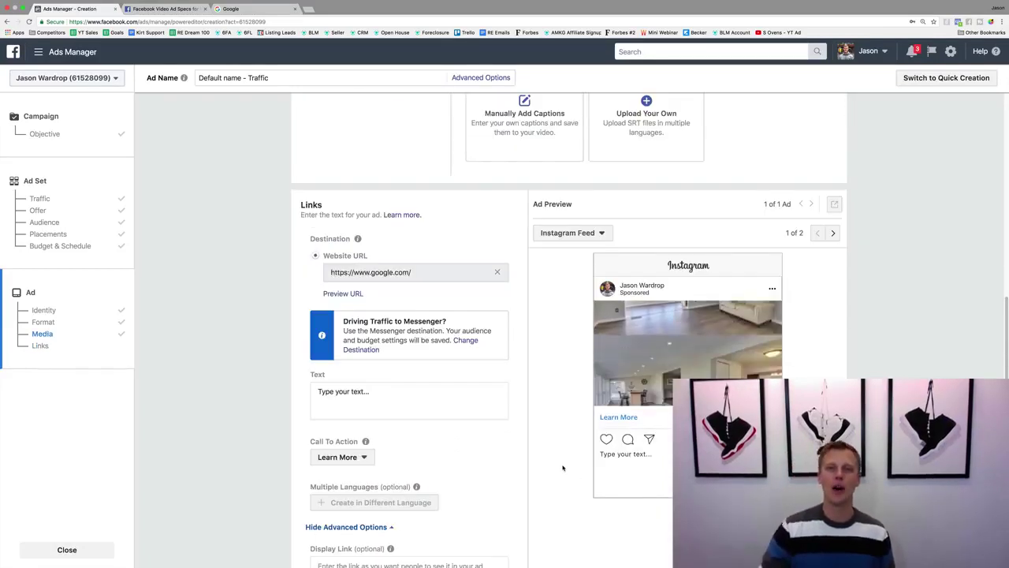